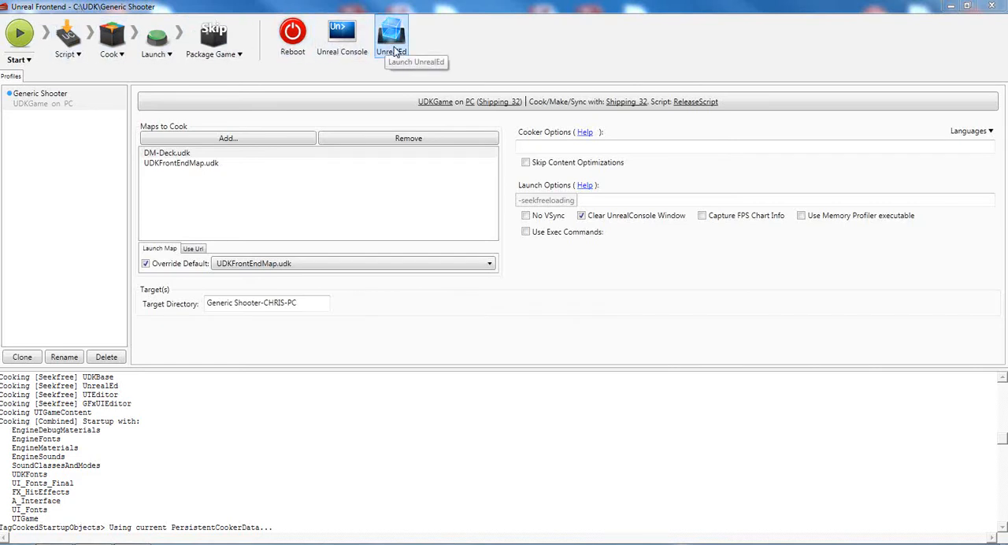
# Step: Launch the UnrealEd level editor from Unreal Frontend
pyautogui.click(391, 46)
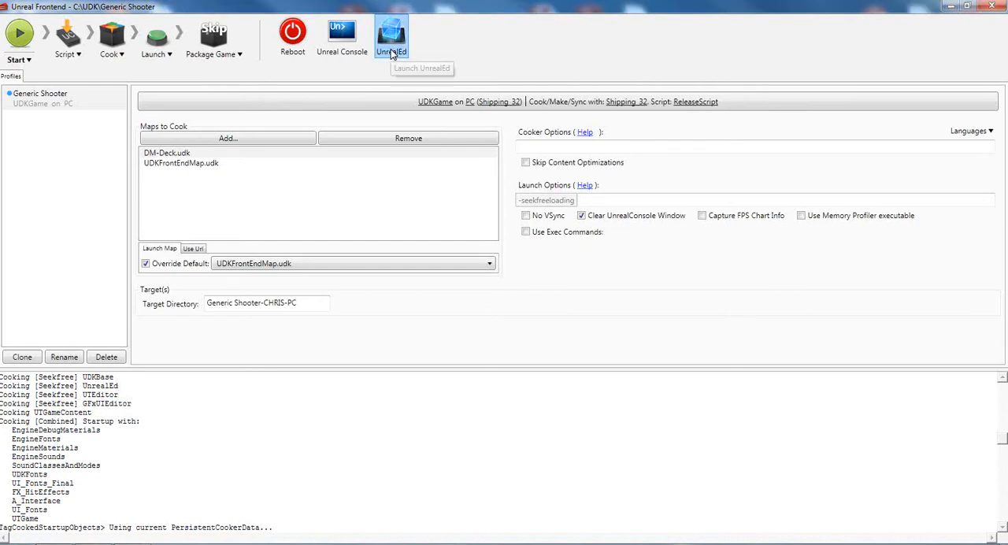
pyautogui.click(392, 39)
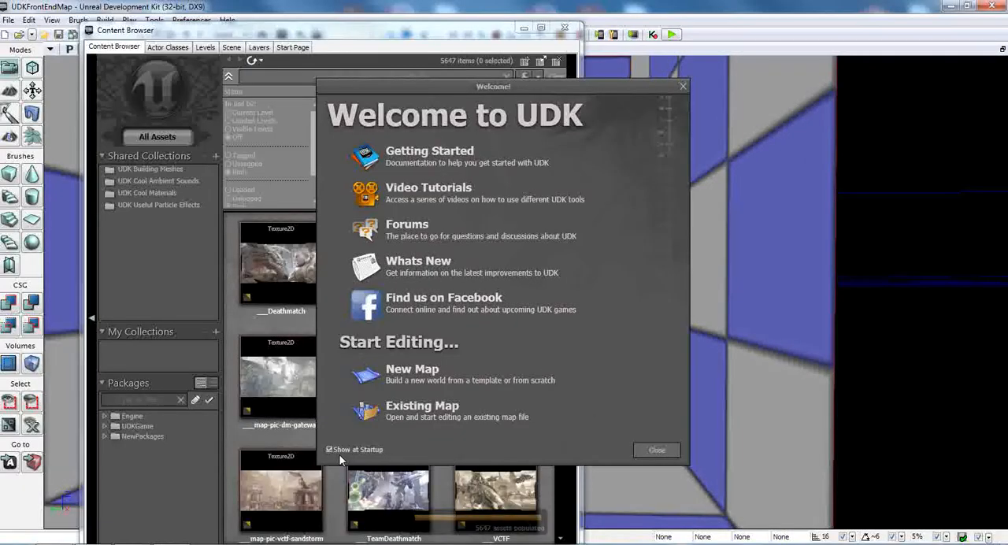
# Step: Turn off showing the Welcome window at startup, and close both it and the Content Browser
pyautogui.click(331, 449)
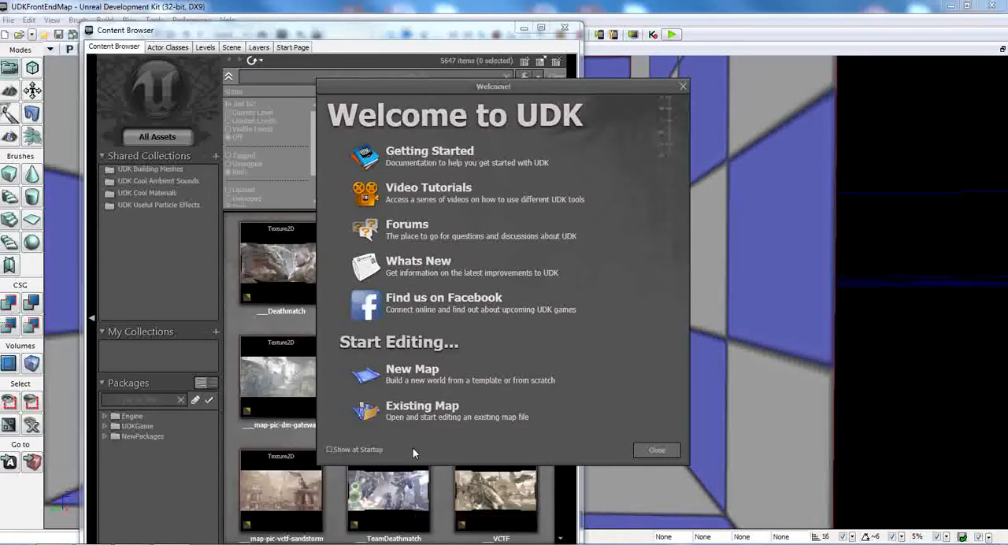
pyautogui.click(665, 450)
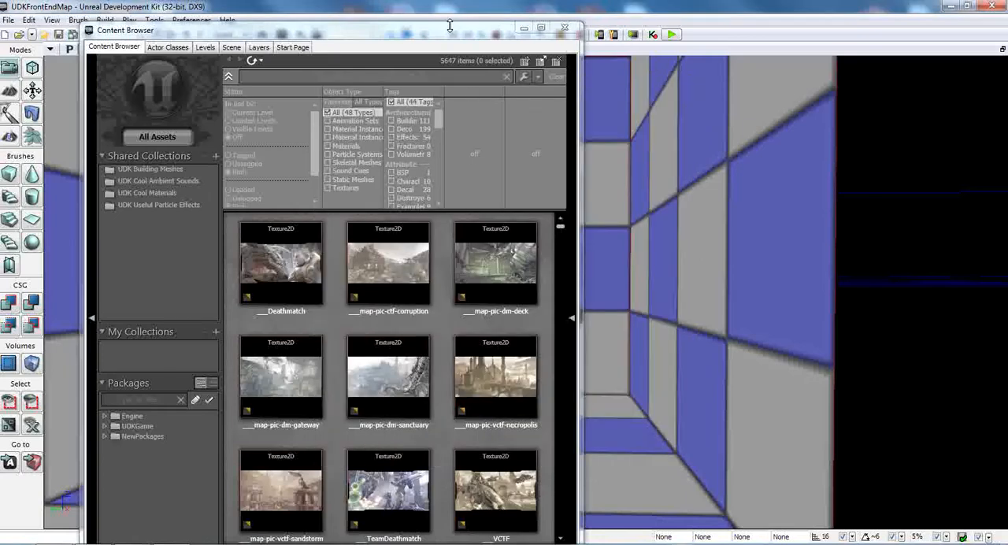
pyautogui.moveTo(445, 34); pyautogui.dragTo(622, 9)
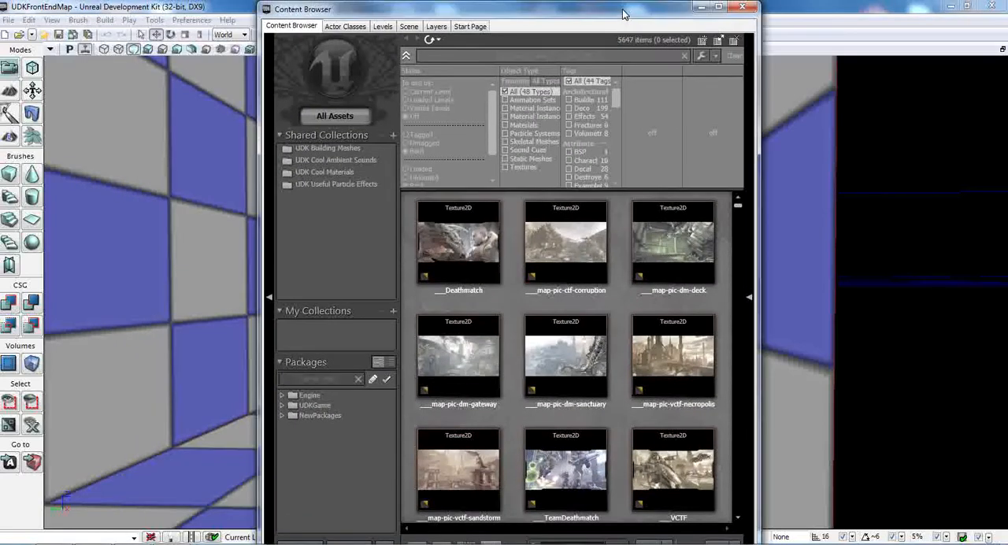
pyautogui.click(742, 7)
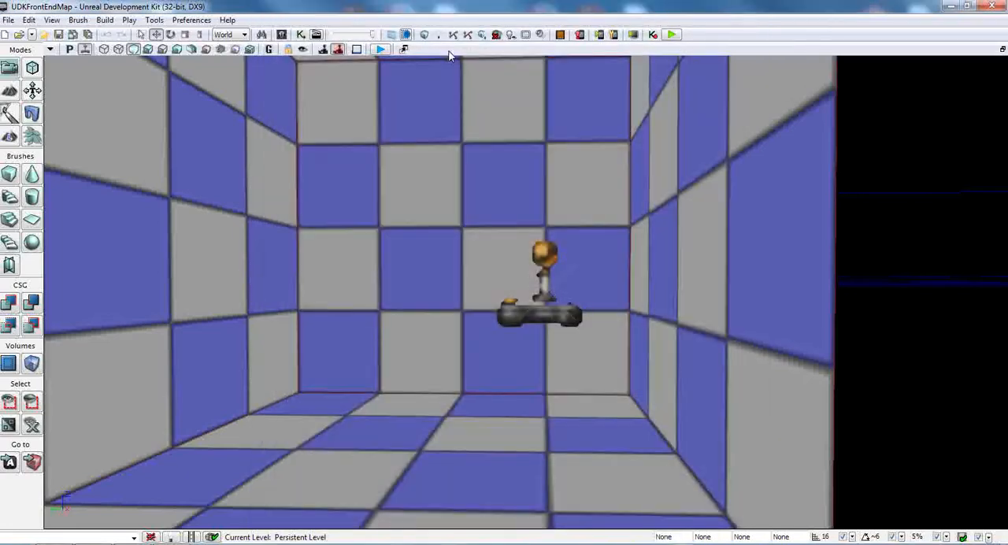
# Step: Create a new map from the Blank Map template
pyautogui.moveTo(359, 210); pyautogui.dragTo(352, 246, button='right')
pyautogui.press('s')
pyautogui.press('s')
pyautogui.press('w')
pyautogui.press('s')
pyautogui.press('w')
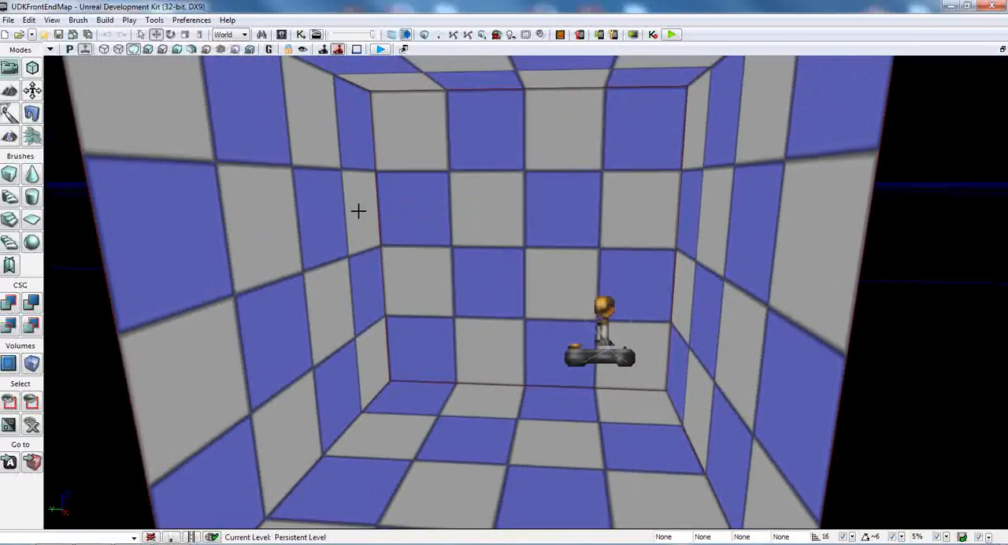
pyautogui.click(10, 20)
pyautogui.moveTo(28, 20)
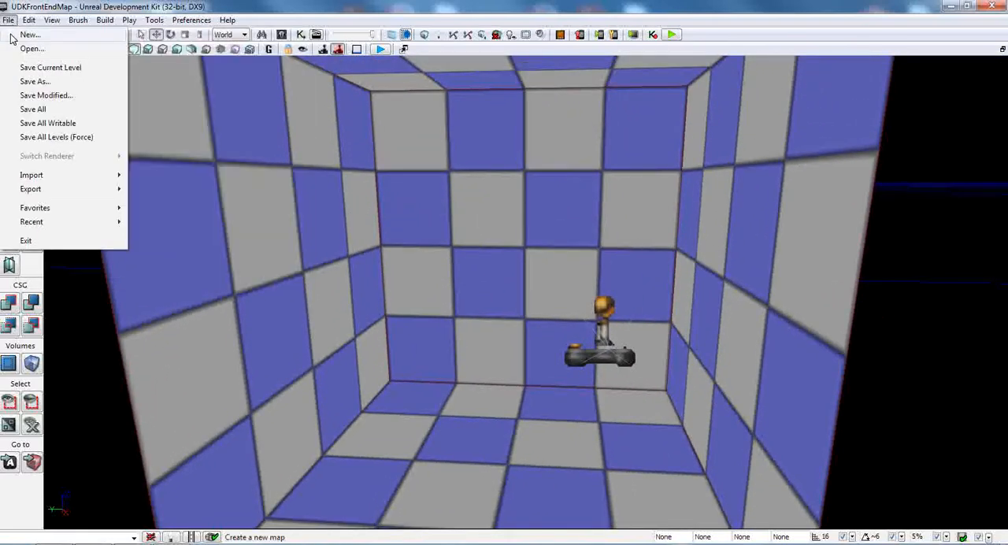
pyautogui.click(12, 37)
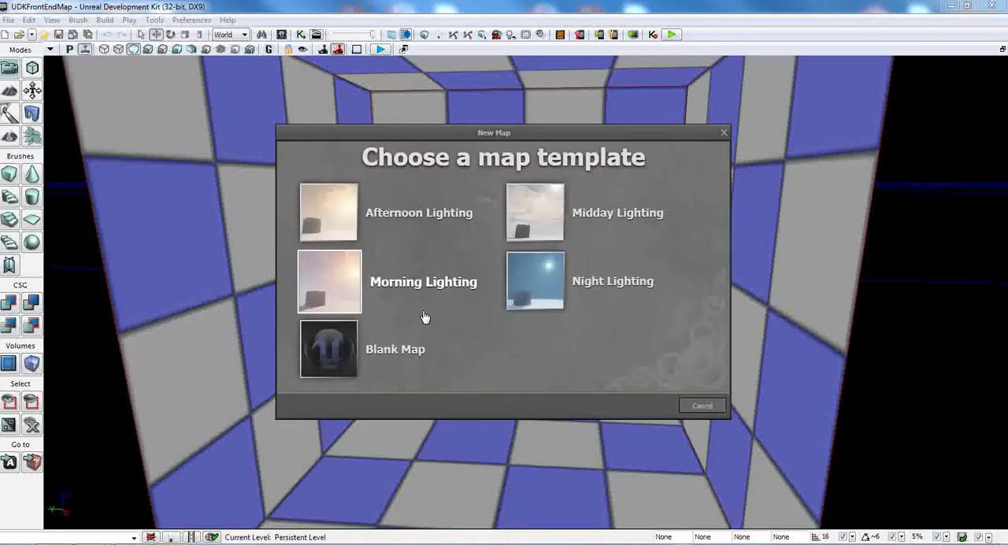
pyautogui.click(398, 352)
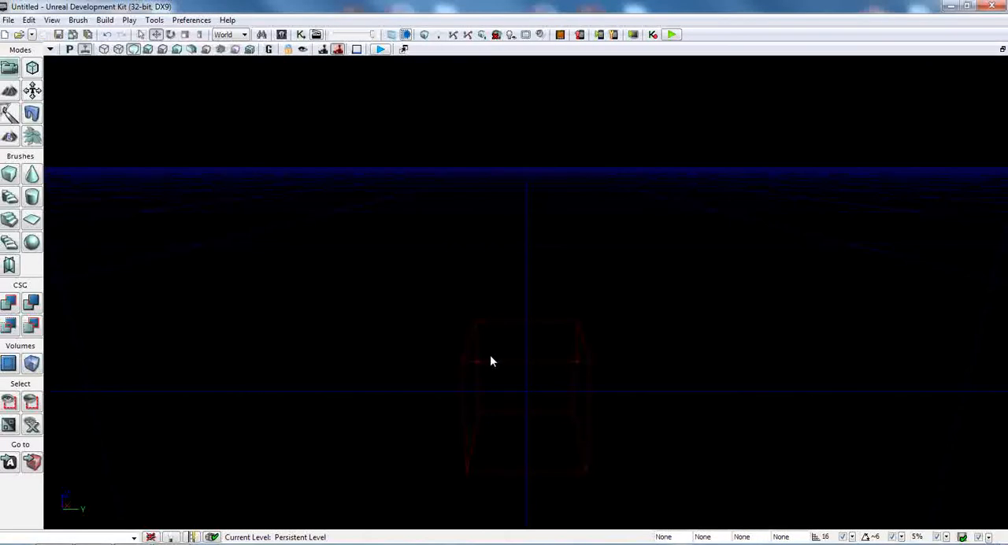
# Step: Add the default cube builder brush to the empty map with CSG Add and undo the addition
pyautogui.moveTo(490, 356)
pyautogui.mouseDown(button='right')
pyautogui.moveTo(448, 379)
pyautogui.moveTo(406, 379)
pyautogui.moveTo(409, 402)
pyautogui.moveTo(425, 376)
pyautogui.mouseUp(button='right')
pyautogui.moveTo(511, 348)
pyautogui.mouseDown(button='right')
pyautogui.moveTo(499, 343)
pyautogui.moveTo(489, 369)
pyautogui.moveTo(455, 345)
pyautogui.moveTo(472, 339)
pyautogui.moveTo(509, 378)
pyautogui.moveTo(511, 341)
pyautogui.moveTo(515, 360)
pyautogui.moveTo(538, 359)
pyautogui.moveTo(461, 356)
pyautogui.moveTo(453, 343)
pyautogui.moveTo(500, 341)
pyautogui.mouseUp(button='right')
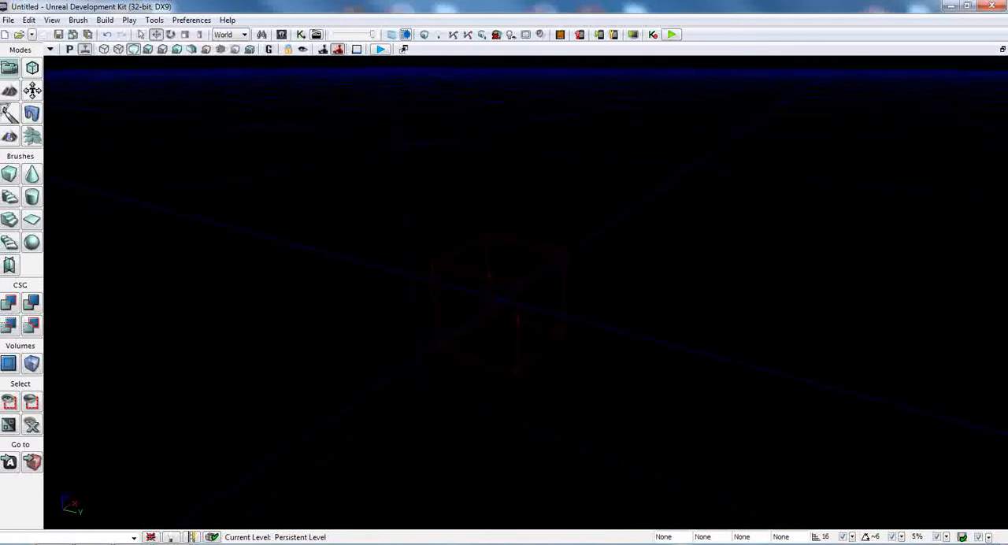
pyautogui.moveTo(572, 316); pyautogui.dragTo(557, 315, button='right')
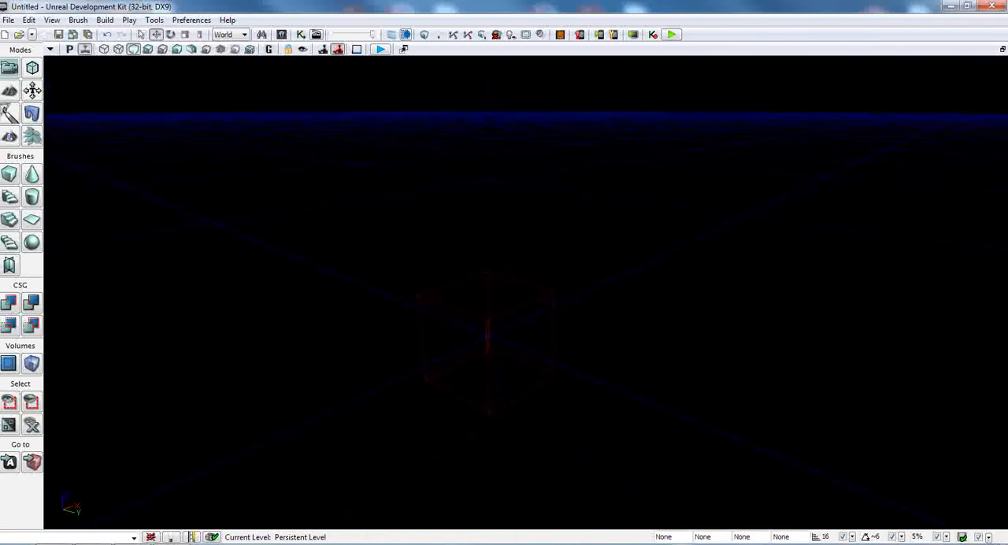
pyautogui.moveTo(551, 362); pyautogui.dragTo(551, 364, button='right')
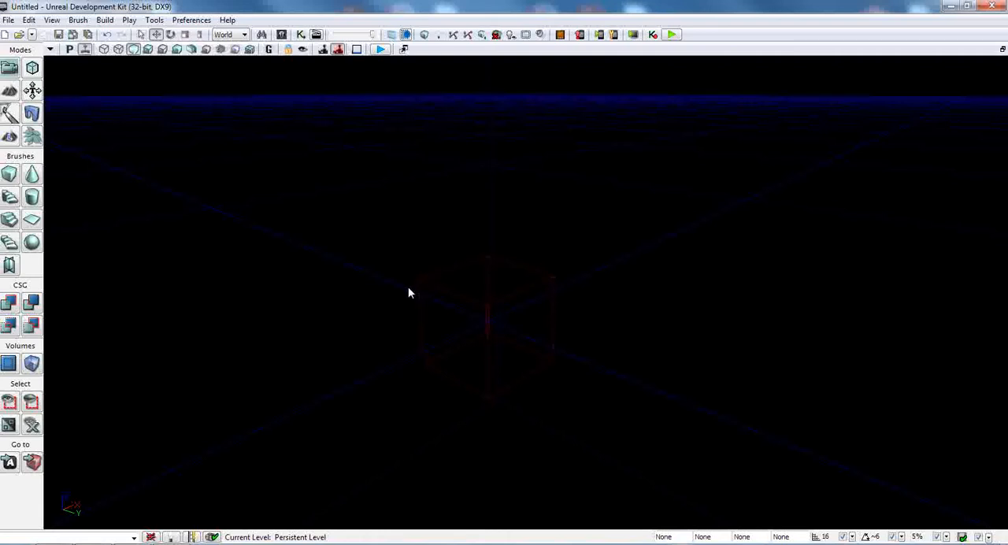
pyautogui.moveTo(551, 362); pyautogui.dragTo(529, 354, button='right')
pyautogui.press('w')
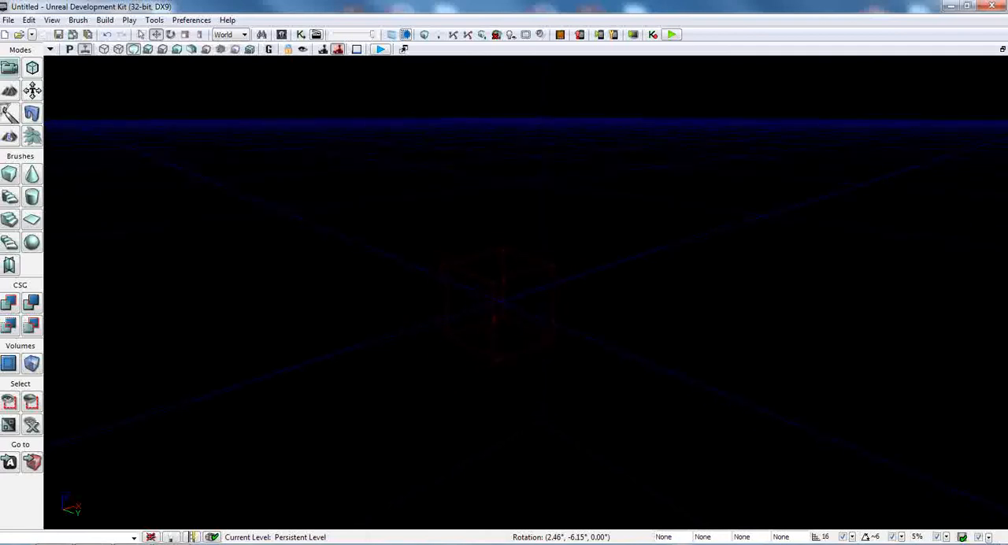
pyautogui.click(9, 304)
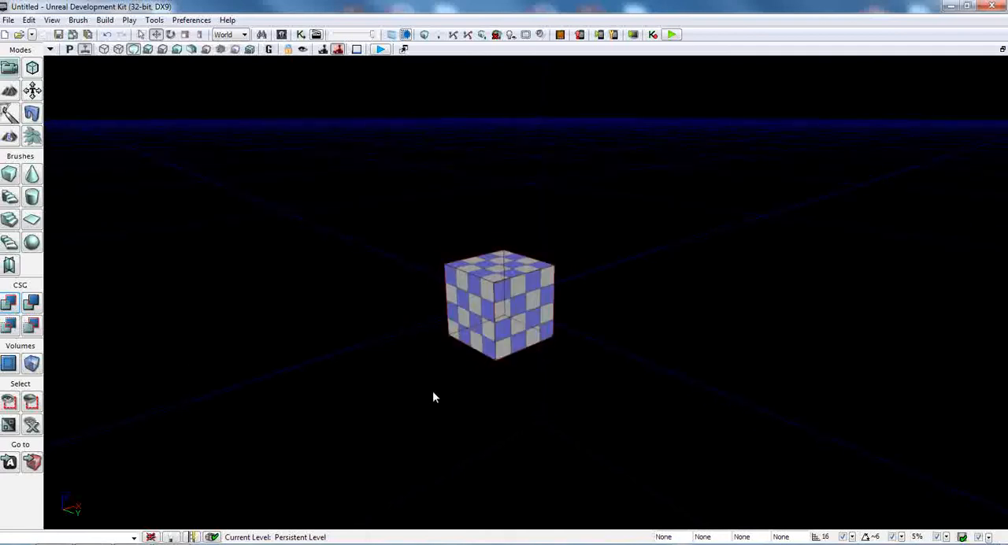
pyautogui.moveTo(433, 392)
pyautogui.mouseDown(button='right')
pyautogui.moveTo(424, 390)
pyautogui.moveTo(466, 384)
pyautogui.moveTo(455, 400)
pyautogui.moveTo(447, 389)
pyautogui.mouseUp(button='right')
pyautogui.hotkey('ctrl', 'z')
pyautogui.press('w')
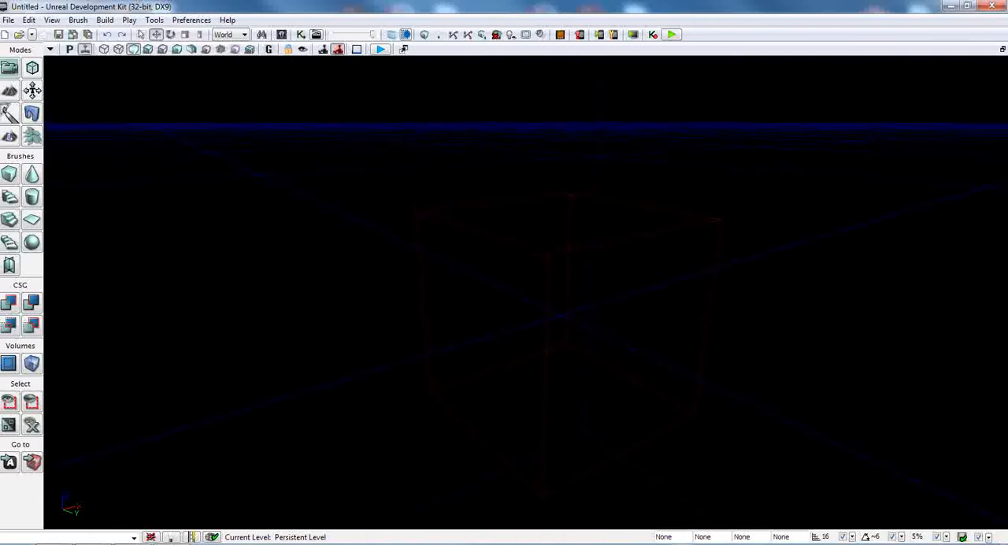
# Step: Select the builder brush and try the cone and cylinder shapes on it before returning it to a cube
pyautogui.click(487, 228)
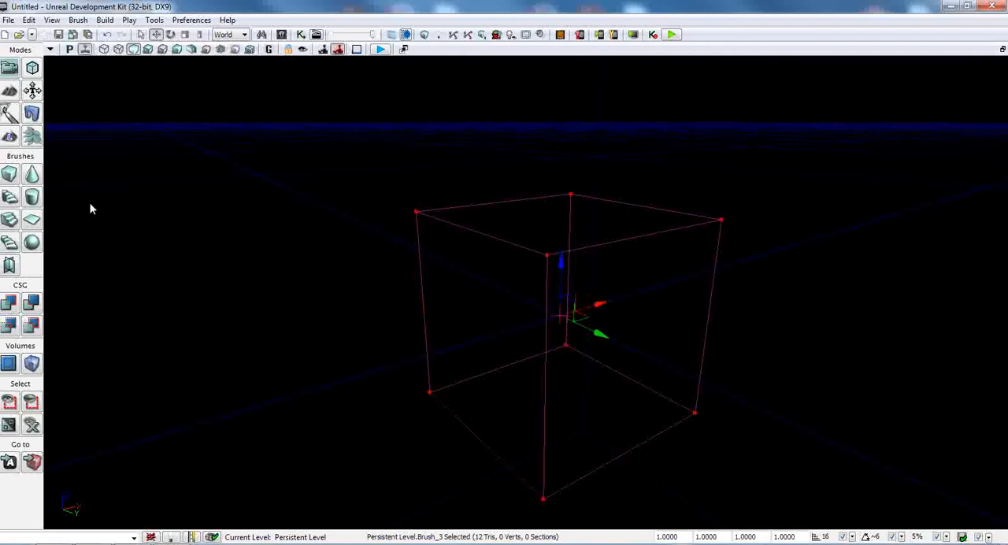
pyautogui.click(31, 174)
pyautogui.click(32, 197)
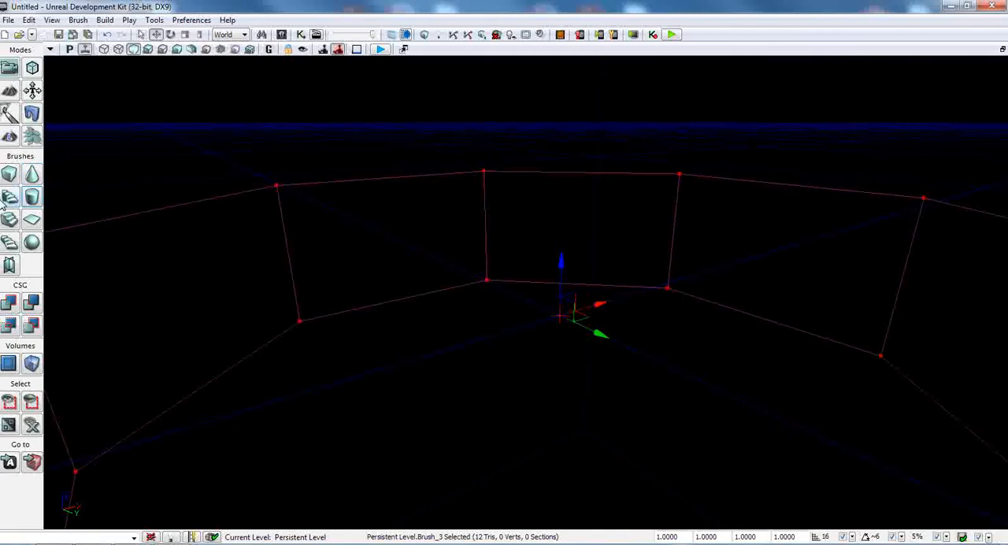
pyautogui.click(9, 180)
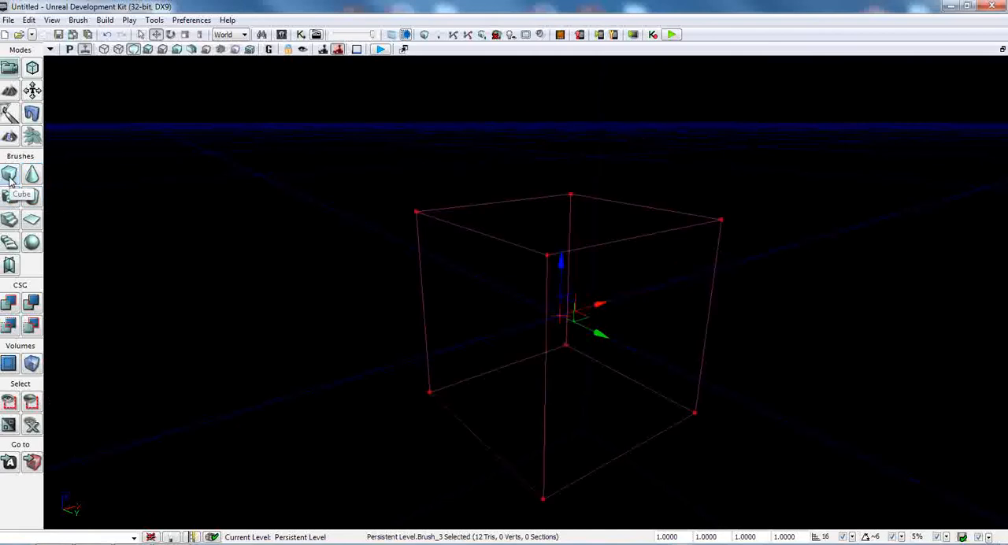
pyautogui.scroll(-3, 549, 539)
pyautogui.scroll(1, 549, 539)
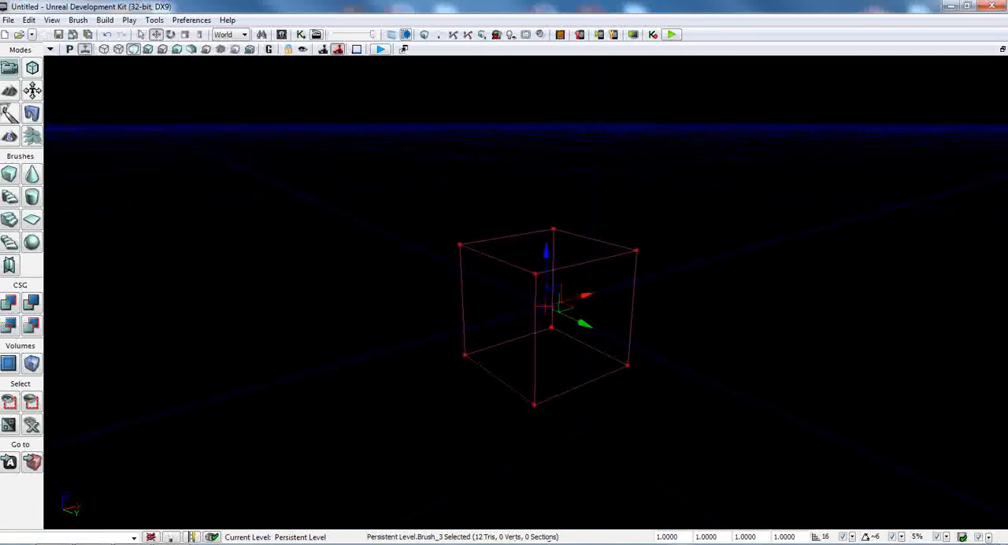
# Step: Set the cube builder brush's X, Y and Z dimensions to 512 in its Brush Builder properties
pyautogui.rightClick(10, 180)
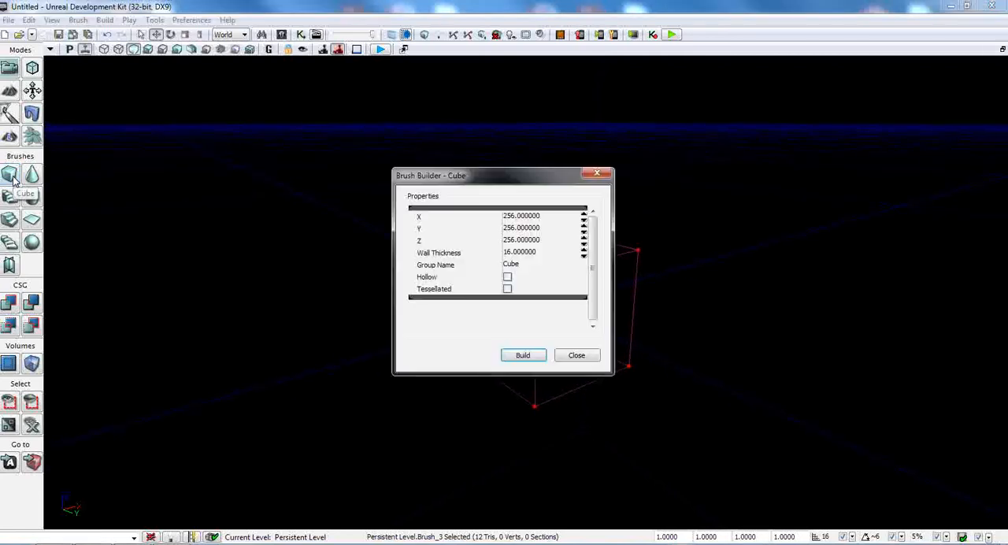
pyautogui.moveTo(466, 187)
pyautogui.mouseDown()
pyautogui.moveTo(512, 192)
pyautogui.moveTo(496, 202)
pyautogui.mouseUp()
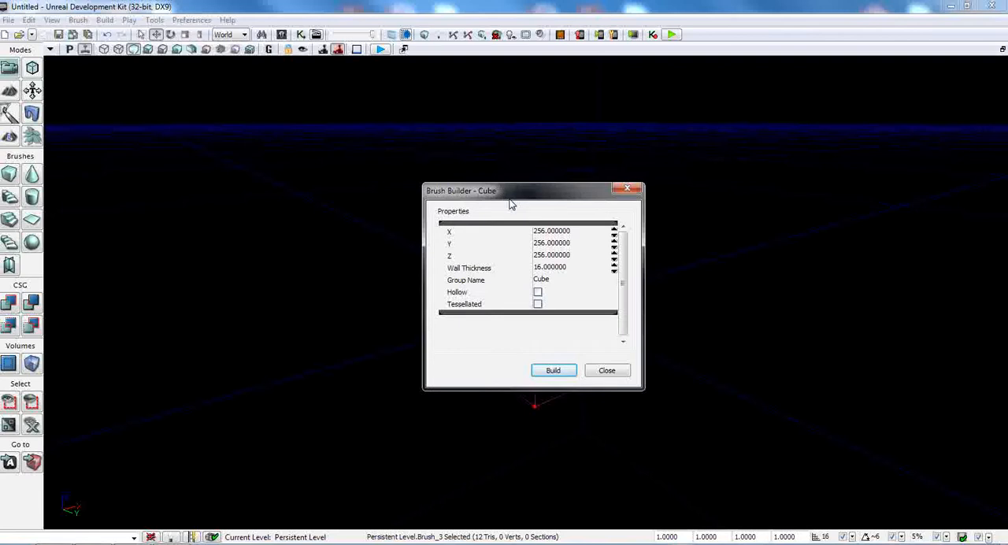
pyautogui.click(550, 235)
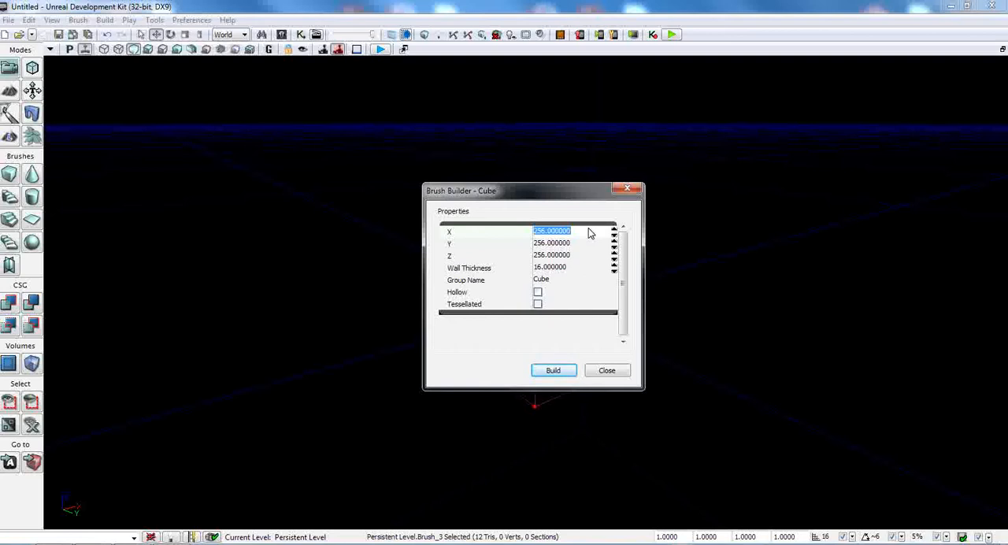
pyautogui.write('512')
pyautogui.press('Tab')
pyautogui.write('5')
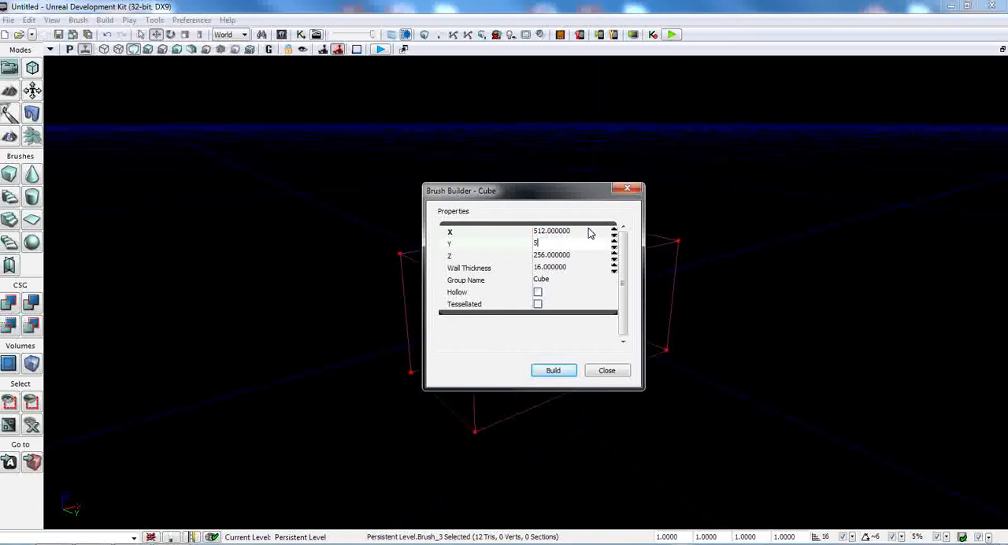
pyautogui.write('12')
pyautogui.press('Tab')
pyautogui.write('512')
pyautogui.press('Tab')
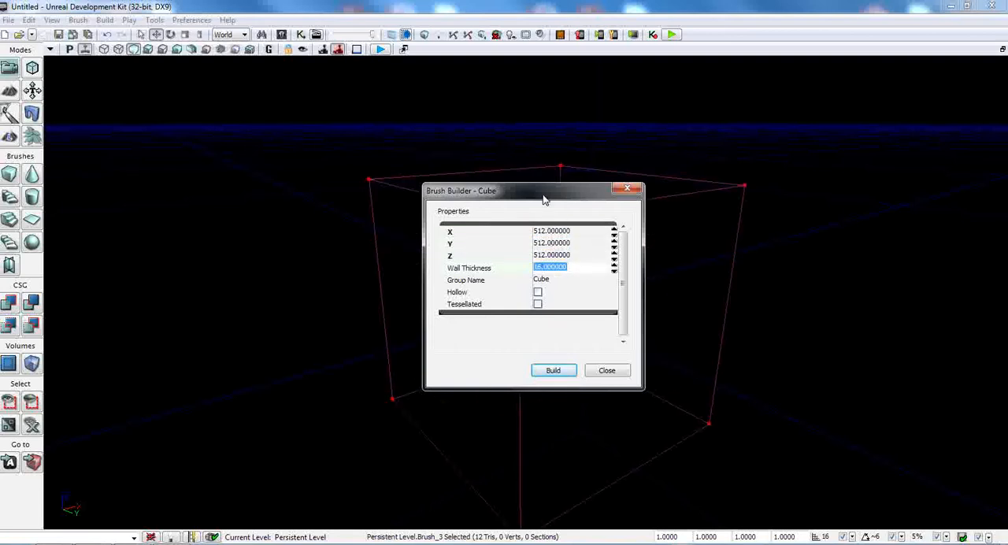
# Step: Lengthen the cube builder brush into a corridor shape by setting its Y dimension to 2048
pyautogui.moveTo(536, 196)
pyautogui.mouseDown()
pyautogui.moveTo(467, 247)
pyautogui.moveTo(241, 165)
pyautogui.mouseUp()
pyautogui.click(271, 212)
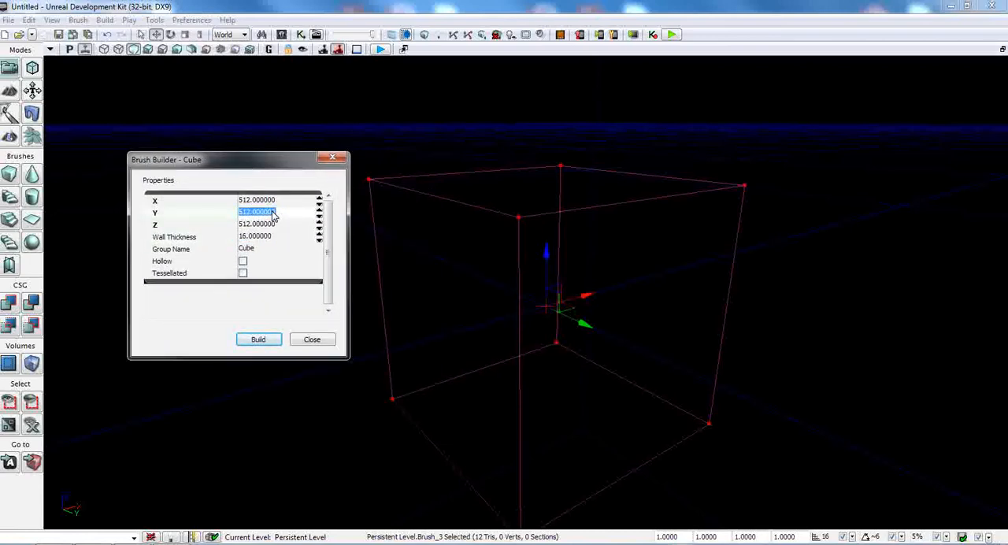
pyautogui.write('2048')
pyautogui.press('Return')
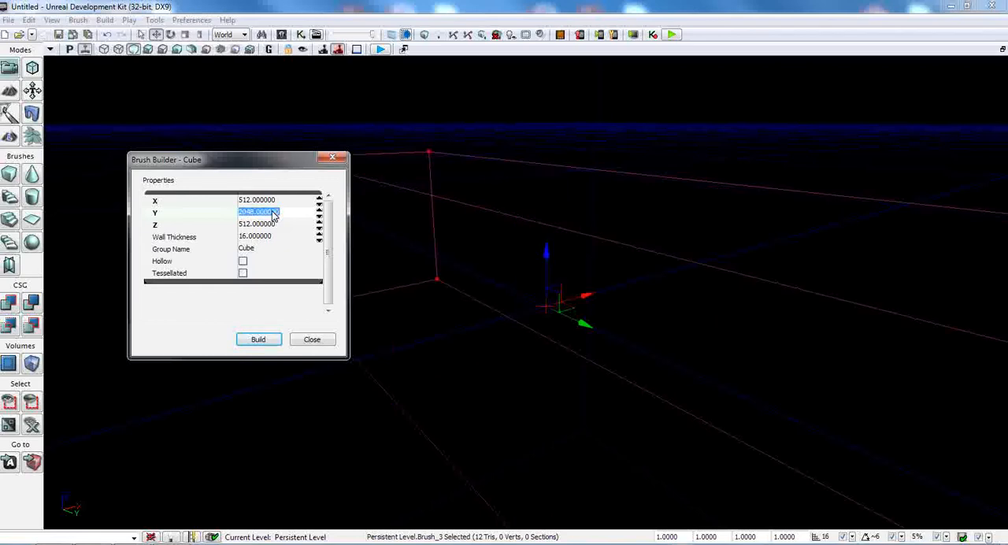
pyautogui.moveTo(441, 354); pyautogui.dragTo(583, 352, button='right')
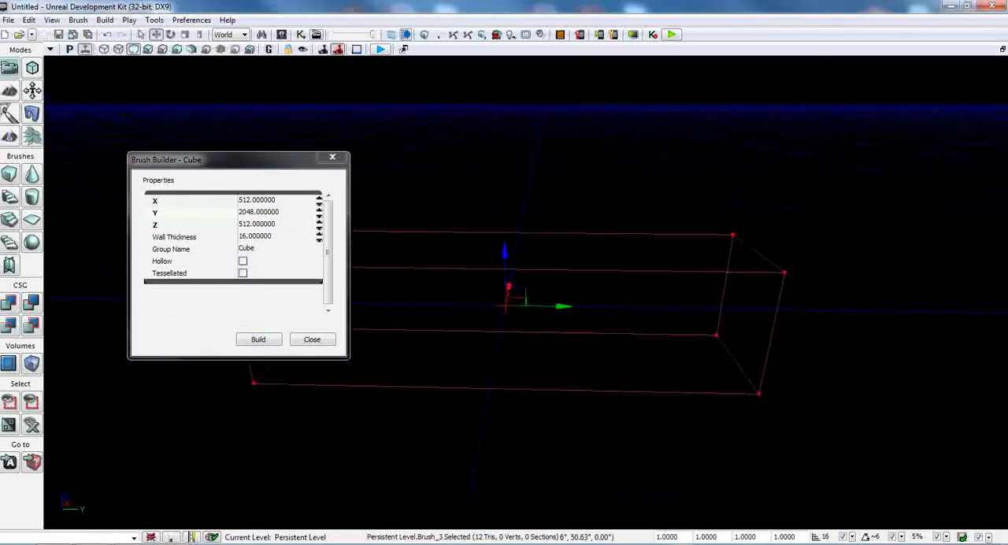
pyautogui.press('a')
pyautogui.moveTo(473, 403); pyautogui.dragTo(477, 422, button='right')
pyautogui.press('w')
pyautogui.press('a')
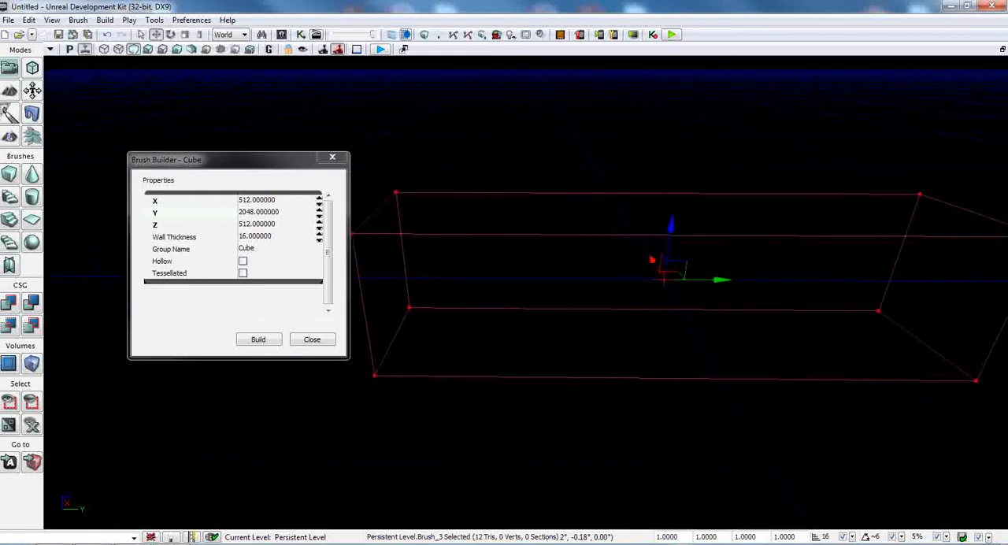
# Step: Make the cube brush hollow, name its group Hallway, and build it
pyautogui.click(243, 263)
pyautogui.click(250, 249)
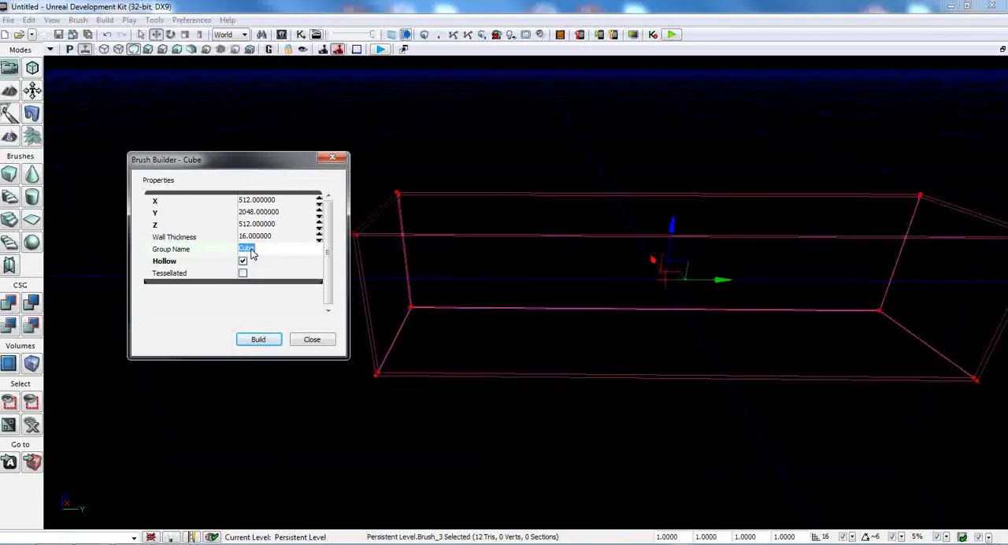
pyautogui.write('Hallways')
pyautogui.click(259, 239)
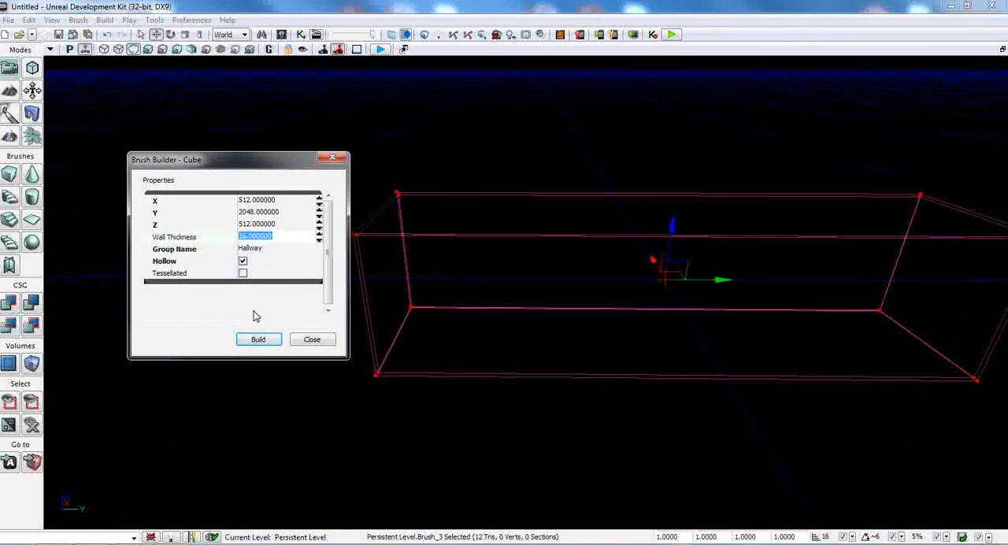
pyautogui.click(260, 339)
# Step: Add the hollow hallway brush to the level as solid geometry with CSG Add
pyautogui.moveTo(551, 315); pyautogui.dragTo(681, 315)
pyautogui.moveTo(403, 229); pyautogui.dragTo(396, 203, button='right')
pyautogui.scroll(2, 404, 229)
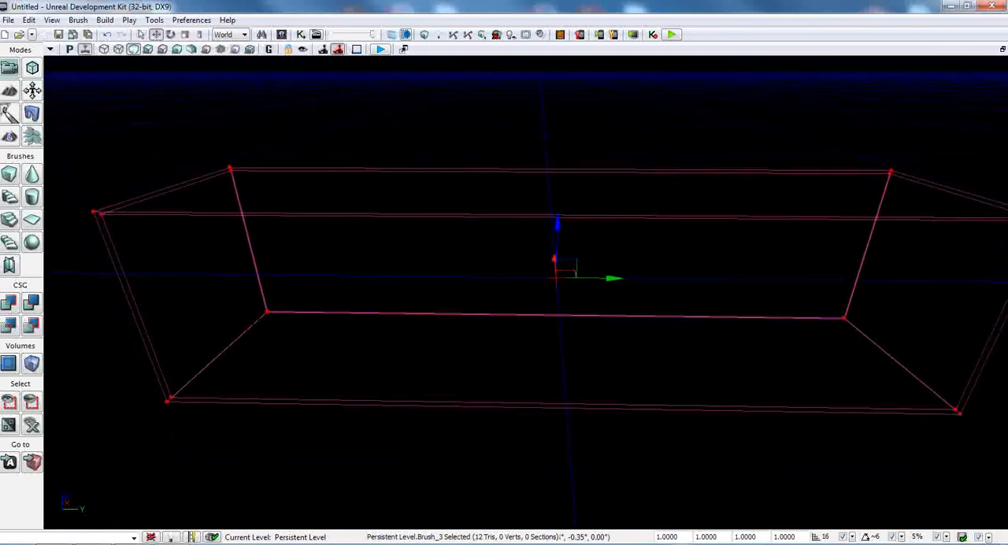
pyautogui.scroll(-1, 403, 229)
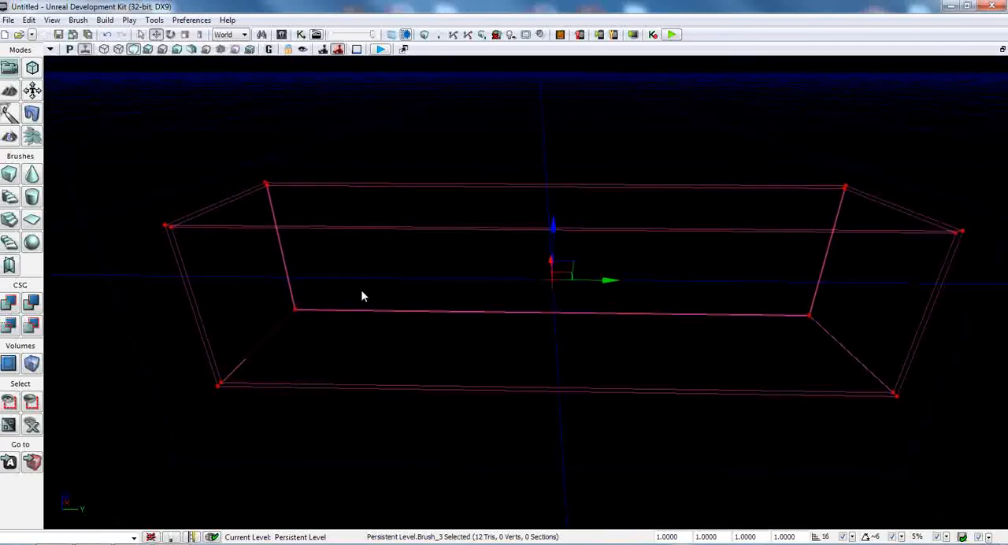
pyautogui.click(9, 304)
# Step: Examine the added hallway geometry from several viewpoints around the brush
pyautogui.moveTo(382, 340); pyautogui.dragTo(266, 337, button='right')
pyautogui.moveTo(525, 292)
pyautogui.mouseDown(button='right')
pyautogui.moveTo(516, 279)
pyautogui.moveTo(779, 287)
pyautogui.mouseUp(button='right')
pyautogui.press('s')
pyautogui.press('a')
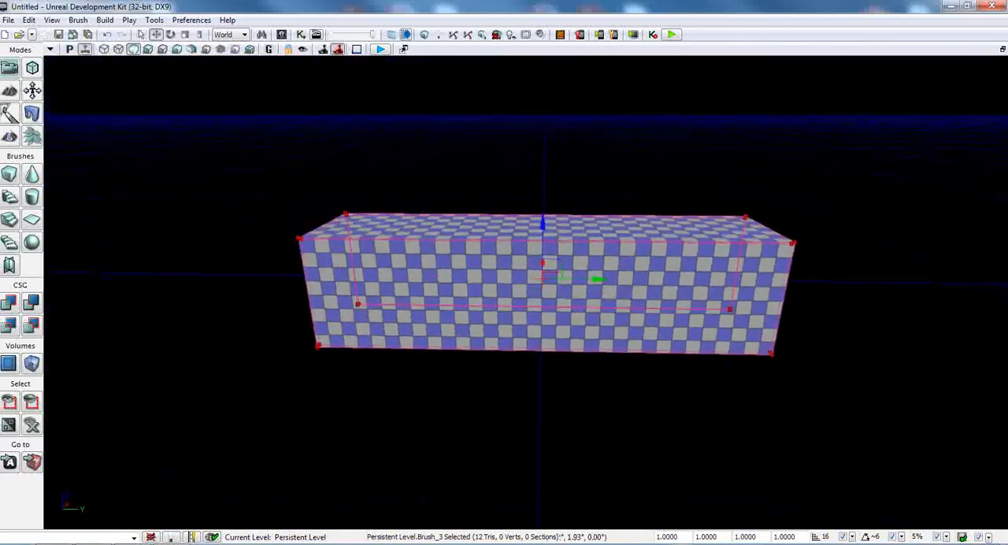
pyautogui.press('w')
pyautogui.moveTo(525, 292)
pyautogui.mouseDown(button='right')
pyautogui.moveTo(744, 303)
pyautogui.moveTo(641, 264)
pyautogui.moveTo(579, 293)
pyautogui.moveTo(583, 173)
pyautogui.moveTo(433, 275)
pyautogui.moveTo(319, 293)
pyautogui.mouseUp(button='right')
pyautogui.press('a')
pyautogui.press('a')
pyautogui.press('w')
pyautogui.press('s')
pyautogui.press('w')
pyautogui.press('d')
pyautogui.press('s')
pyautogui.press('d')
pyautogui.press('w')
pyautogui.moveTo(340, 335); pyautogui.dragTo(344, 335, button='right')
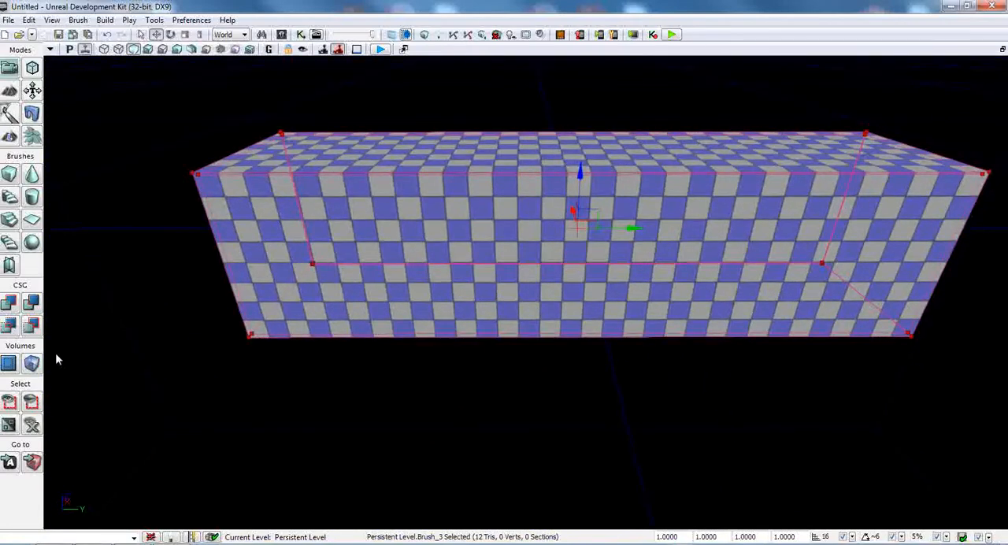
# Step: Resize the cube builder brush slightly larger than the hallway, with X 514, Y 2052 and Z 514
pyautogui.rightClick(8, 173)
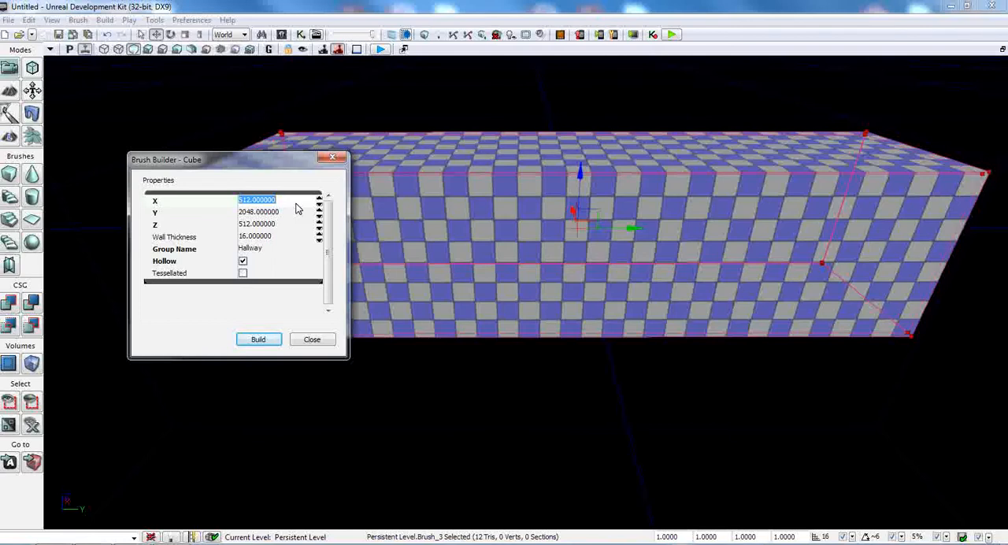
pyautogui.write('14')
pyautogui.press('Tab')
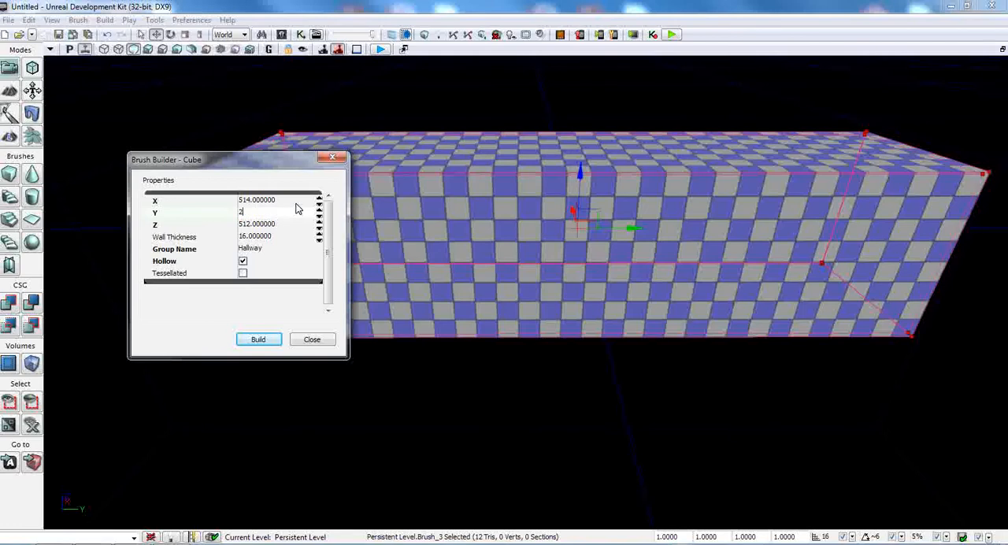
pyautogui.press('Tab')
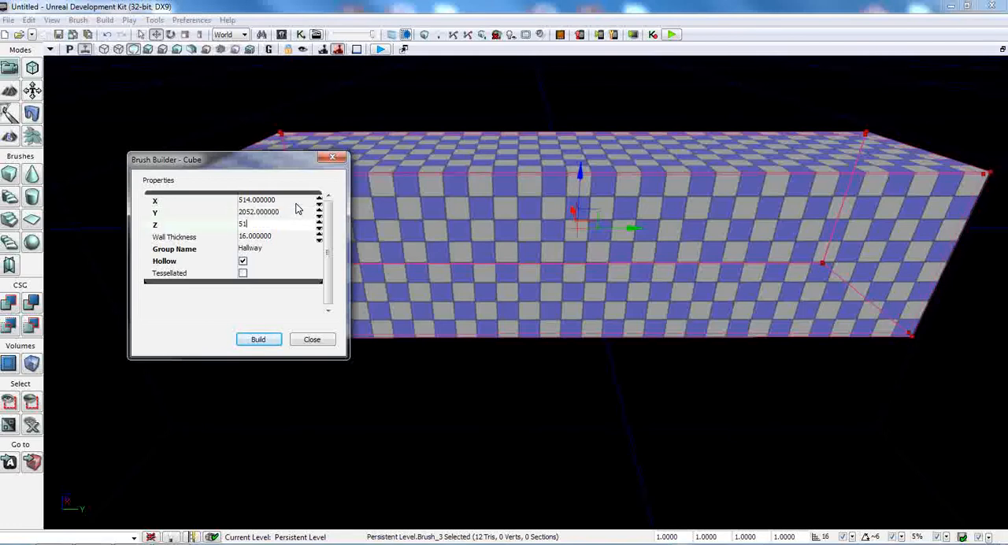
pyautogui.press('Return')
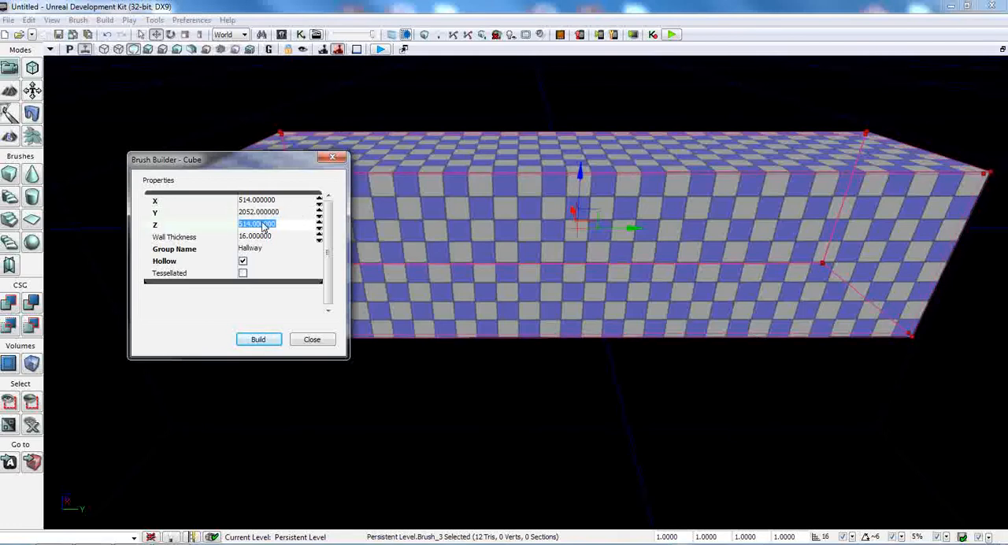
# Step: Make the cube brush non-hollow, set its group name to Lighting, and build it
pyautogui.click(242, 262)
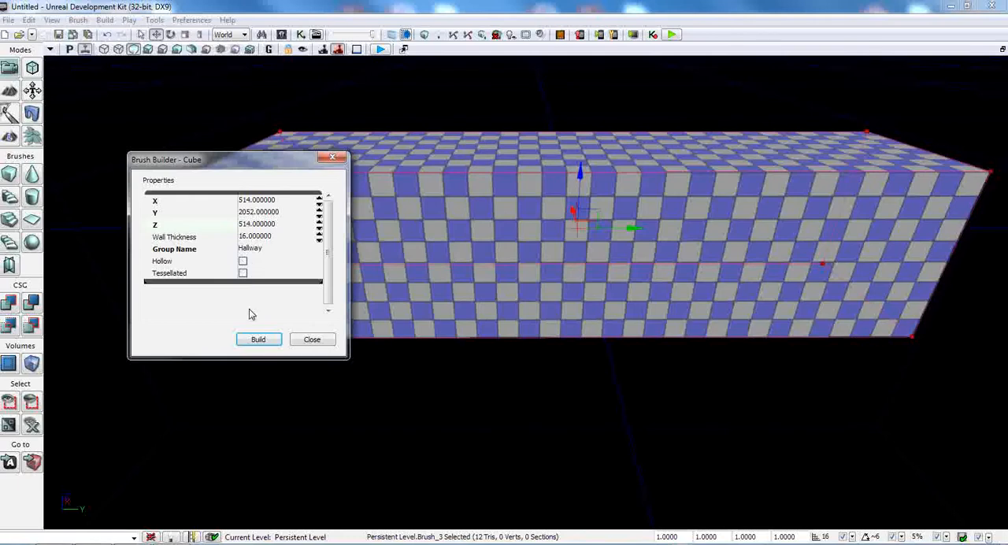
pyautogui.click(257, 249)
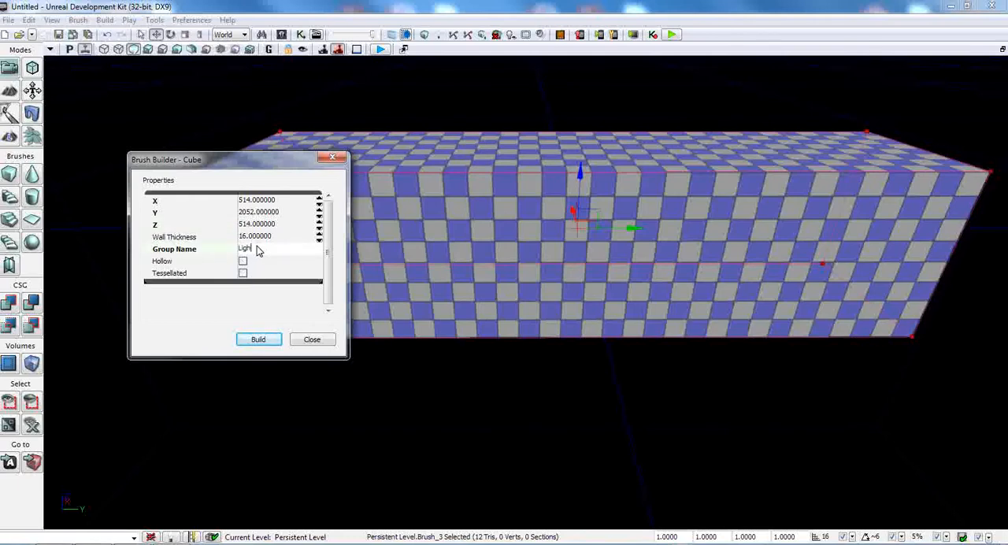
pyautogui.click(261, 344)
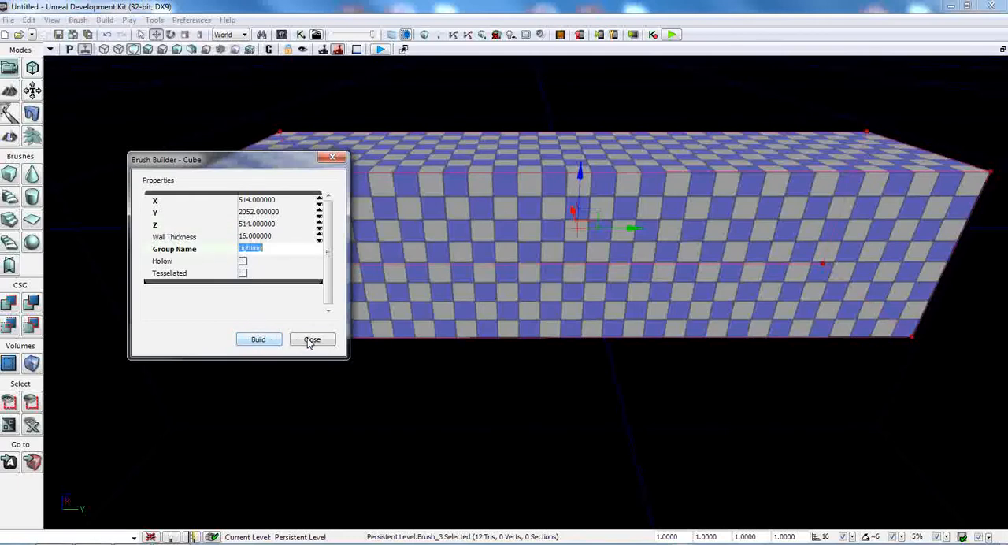
pyautogui.click(312, 340)
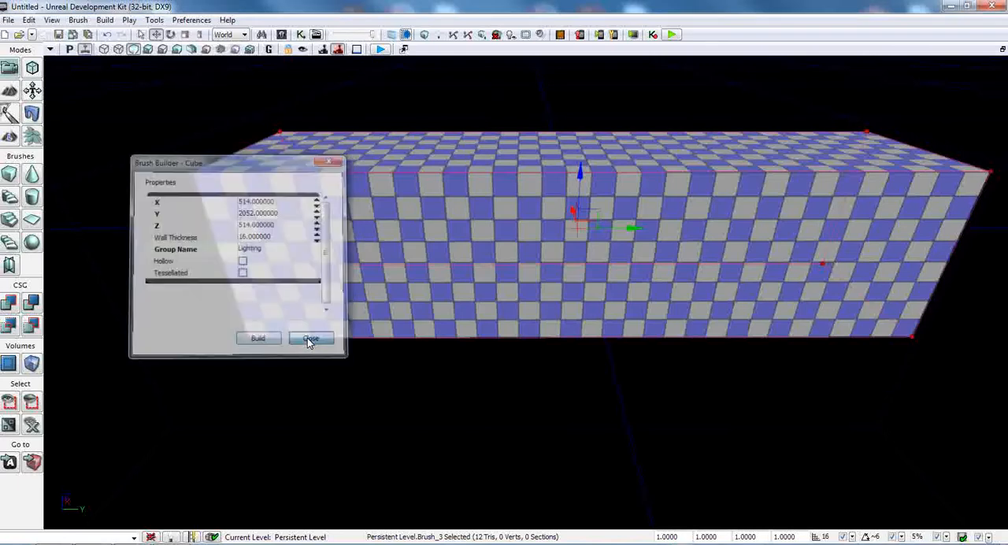
# Step: Add a LightmassImportanceVolume from the brush around the hallway, and move the builder brush down below it
pyautogui.click(31, 364)
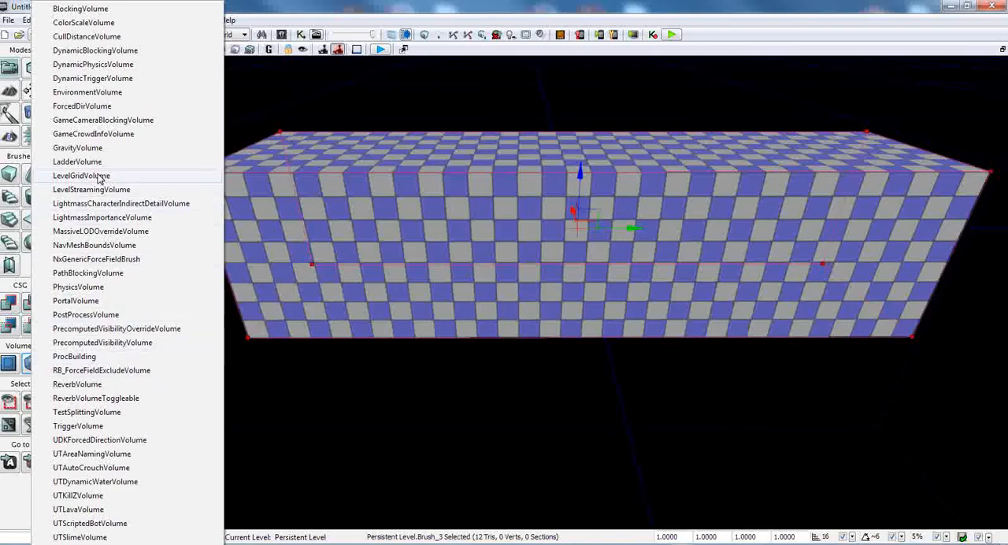
pyautogui.click(114, 219)
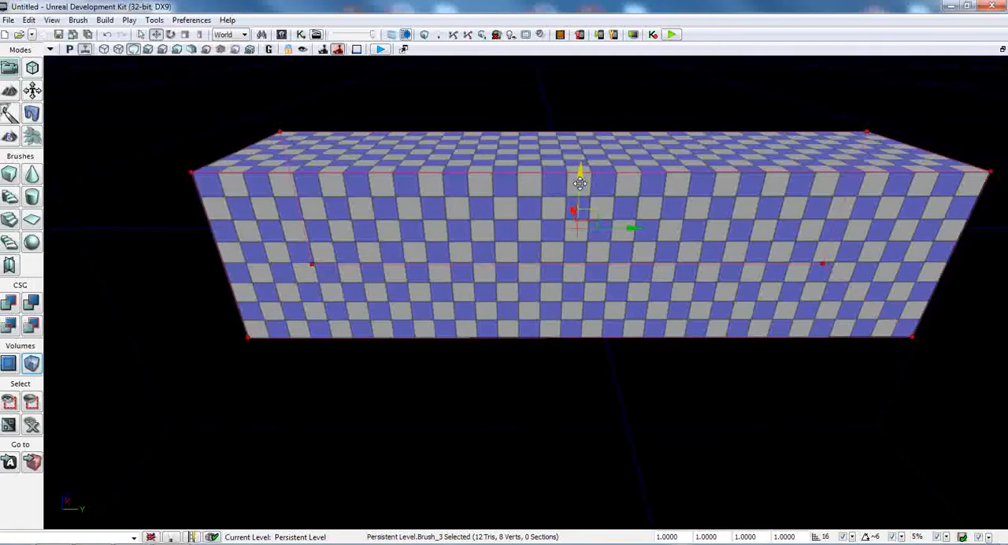
pyautogui.moveTo(578, 174); pyautogui.dragTo(600, 381)
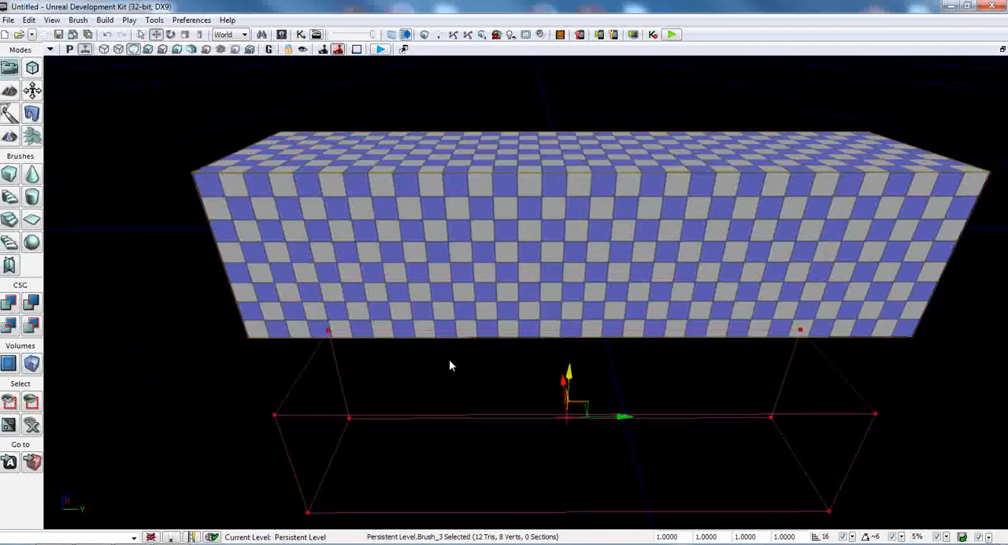
pyautogui.click(223, 256)
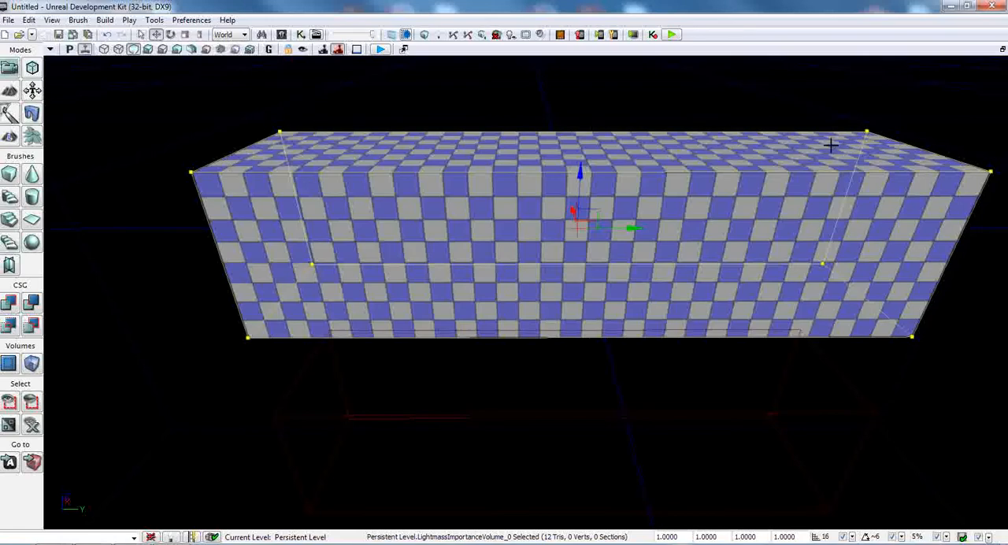
# Step: Go inside the hallway and examine its interior walls, floor and ceiling
pyautogui.press('w')
pyautogui.moveTo(831, 145); pyautogui.dragTo(907, 194, button='right')
pyautogui.press('s')
pyautogui.press('w')
pyautogui.press('d')
pyautogui.press('w')
pyautogui.press('s')
pyautogui.press('w')
pyautogui.press('s')
pyautogui.press('w')
pyautogui.press('a')
pyautogui.press('d')
pyautogui.press('a')
pyautogui.press('d')
pyautogui.press('a')
pyautogui.press('w')
pyautogui.press('s')
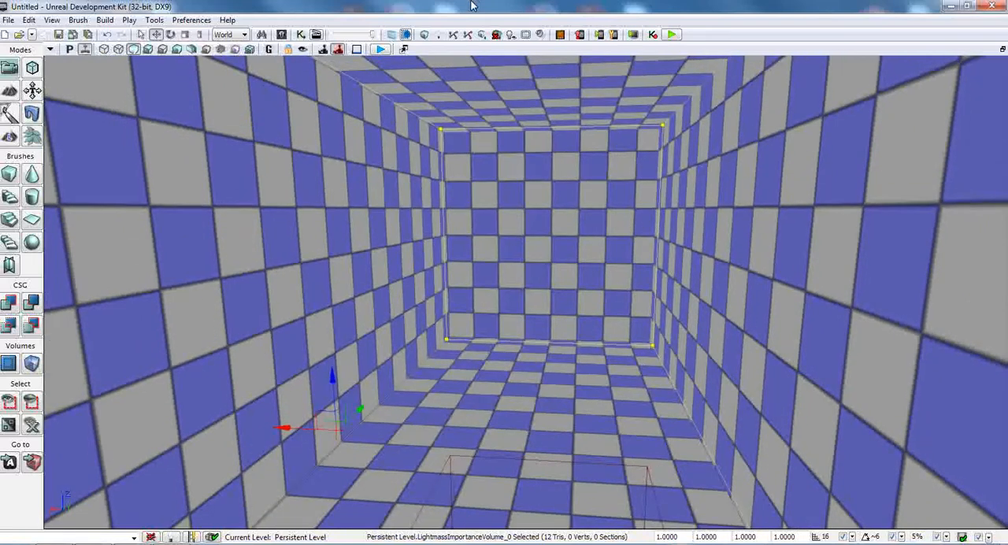
# Step: Open the Content Browser and look through the UDK Cool Materials collection for surface materials
pyautogui.click(282, 35)
pyautogui.moveTo(432, 15); pyautogui.dragTo(472, 17)
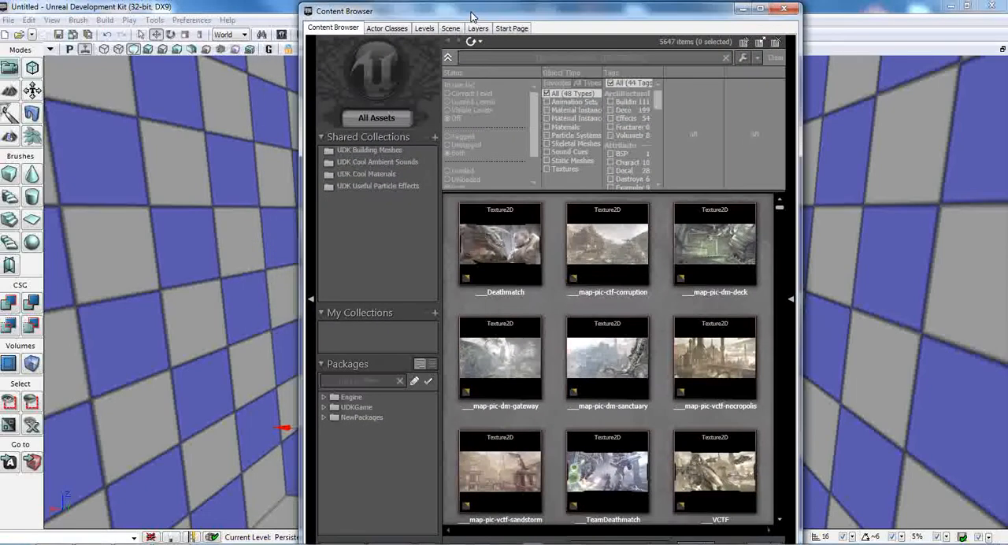
pyautogui.click(354, 173)
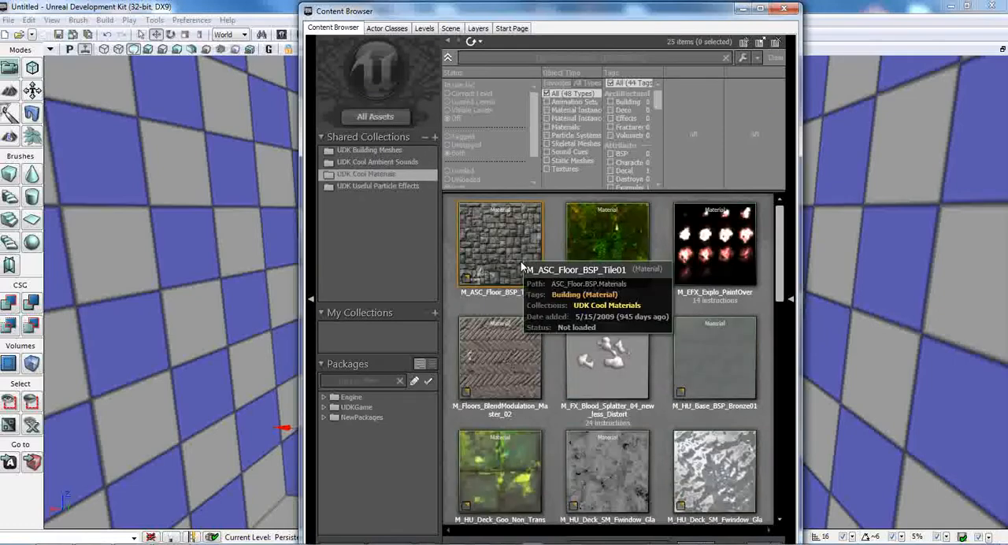
pyautogui.scroll(-3, 664, 393)
pyautogui.scroll(-15, 663, 394)
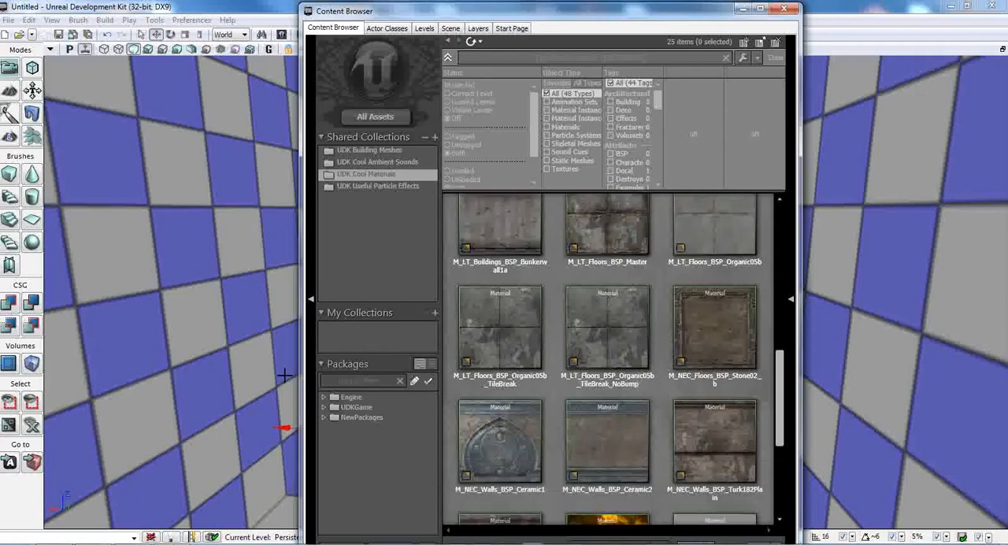
# Step: Place the Content Browser beside the hallway view and apply the material M_LT_Floors_BSP_Organic05b to the floor
pyautogui.moveTo(285, 376); pyautogui.dragTo(441, 387, button='right')
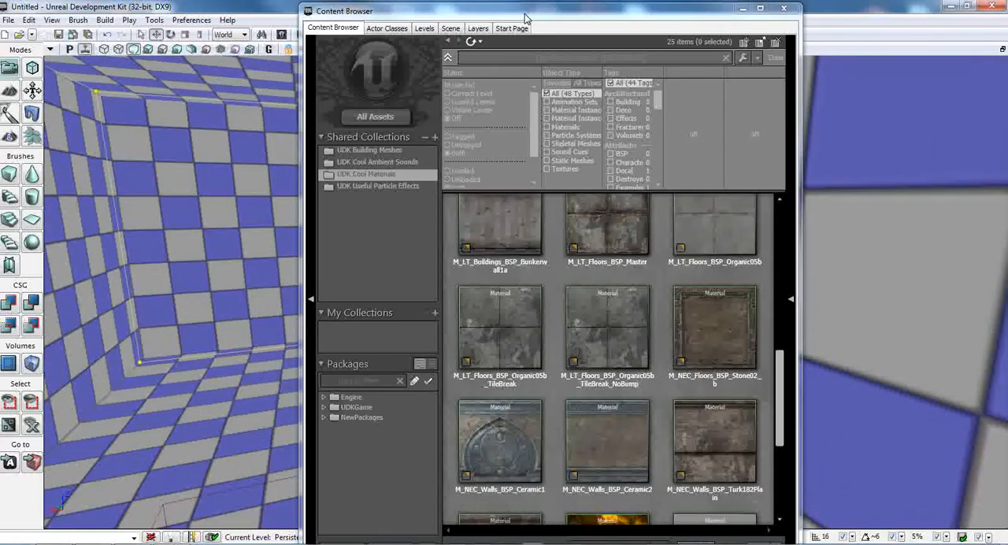
pyautogui.moveTo(525, 18); pyautogui.dragTo(740, 19)
pyautogui.moveTo(290, 335); pyautogui.dragTo(211, 345, button='right')
pyautogui.moveTo(270, 378); pyautogui.dragTo(292, 379, button='right')
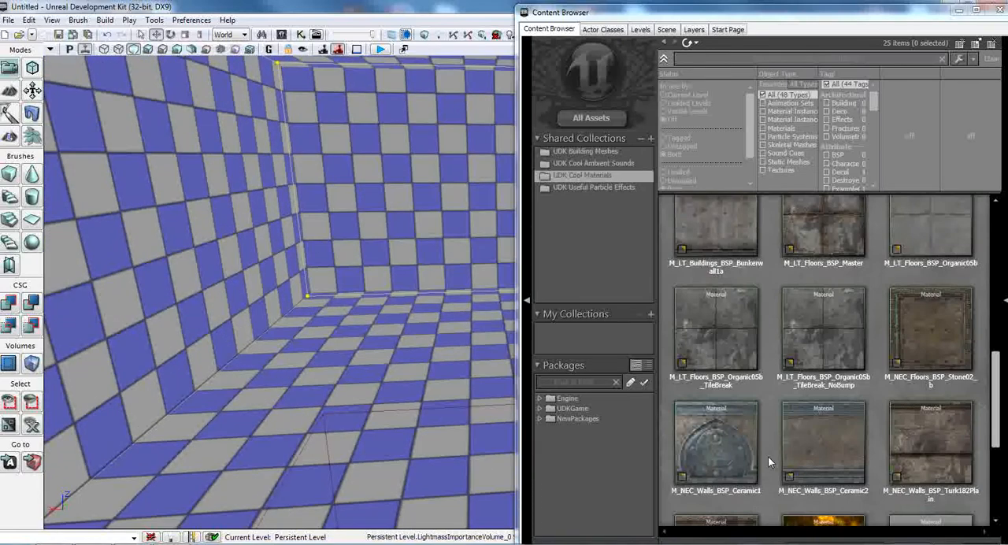
pyautogui.moveTo(927, 241); pyautogui.dragTo(391, 386)
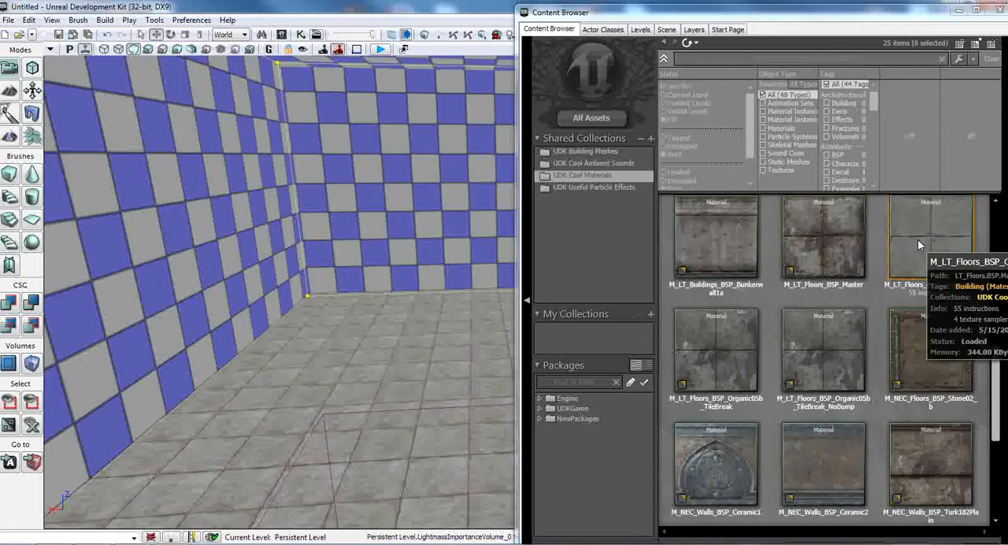
pyautogui.moveTo(922, 234); pyautogui.dragTo(404, 366)
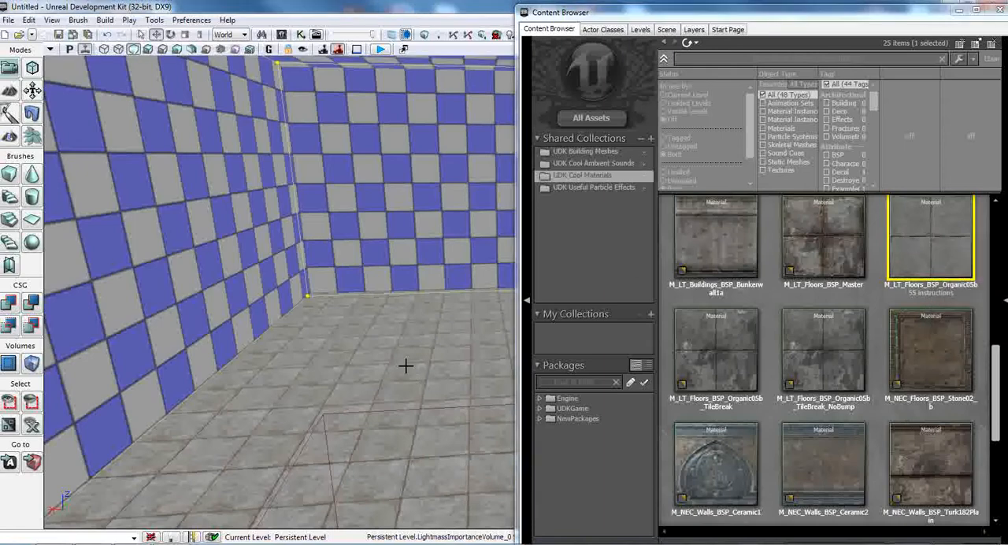
pyautogui.moveTo(399, 348)
pyautogui.mouseDown(button='right')
pyautogui.moveTo(393, 378)
pyautogui.moveTo(405, 402)
pyautogui.moveTo(472, 394)
pyautogui.moveTo(464, 378)
pyautogui.moveTo(410, 359)
pyautogui.mouseUp(button='right')
# Step: Apply the material M_LT_Buildings_BSP_Bunkerwall1a to all of the hallway's interior walls
pyautogui.moveTo(715, 236); pyautogui.dragTo(326, 232)
pyautogui.moveTo(400, 328); pyautogui.dragTo(456, 328, button='right')
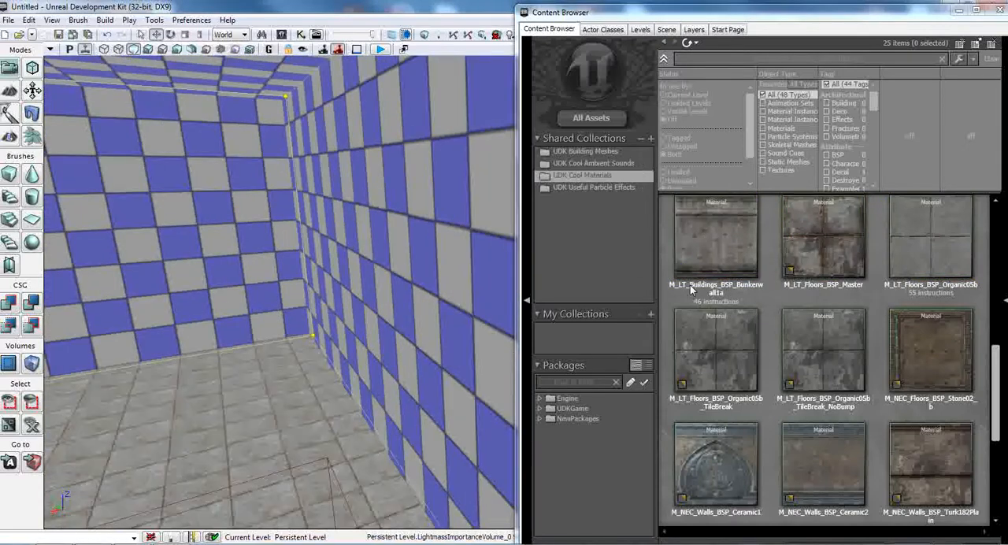
pyautogui.moveTo(689, 285); pyautogui.dragTo(450, 236)
pyautogui.moveTo(715, 236); pyautogui.dragTo(232, 303)
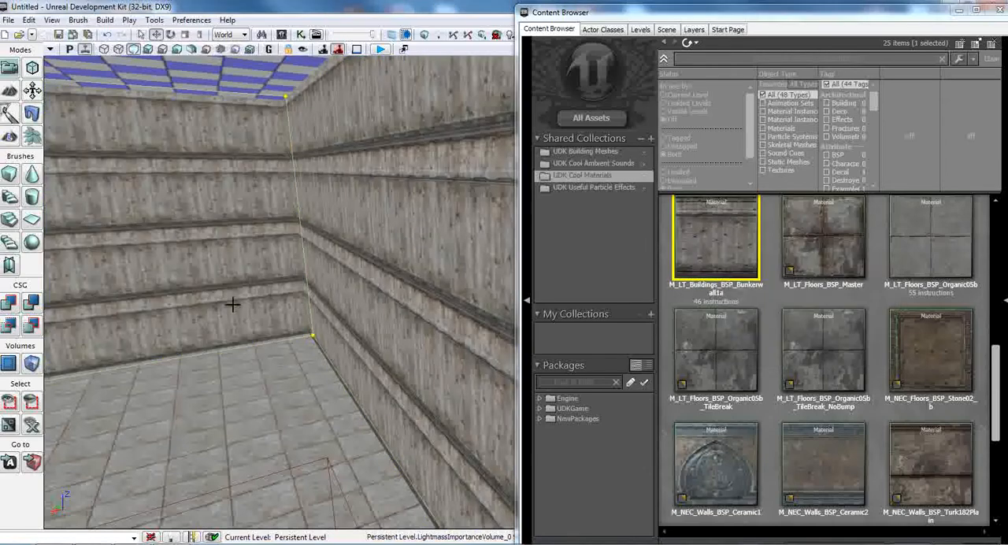
pyautogui.moveTo(261, 310); pyautogui.dragTo(481, 302, button='right')
pyautogui.moveTo(726, 250); pyautogui.dragTo(333, 326)
# Step: Apply the material M_NEC_Walls_BSP_Turk182Plain_B to the hallway ceiling and close the Content Browser
pyautogui.moveTo(333, 326); pyautogui.dragTo(332, 445, button='right')
pyautogui.click(772, 415)
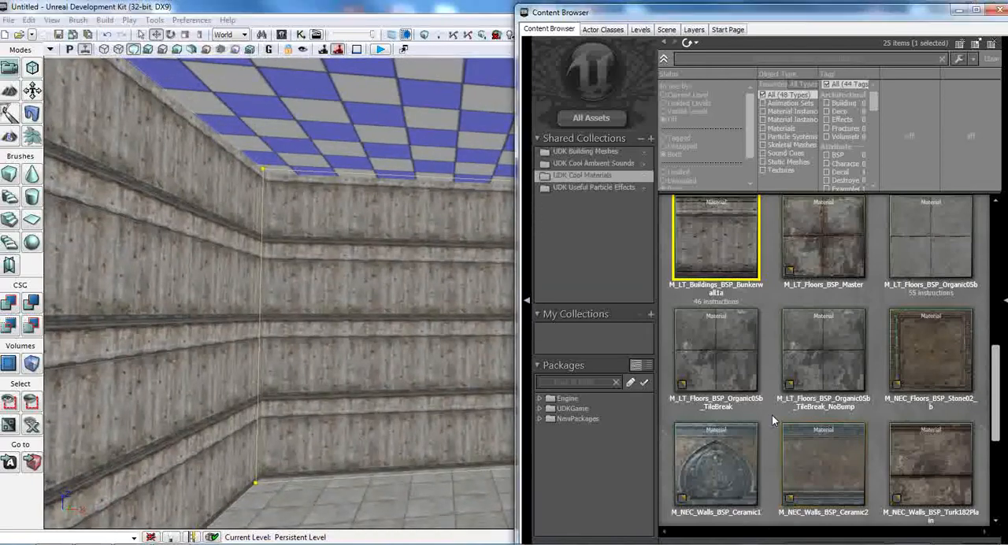
pyautogui.scroll(-5, 773, 432)
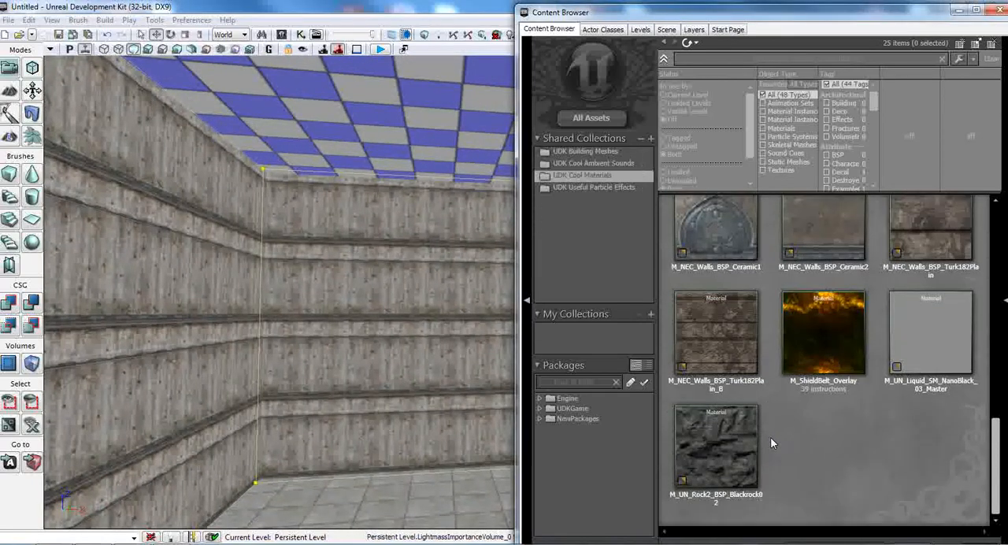
pyautogui.scroll(1, 772, 435)
pyautogui.moveTo(717, 425); pyautogui.dragTo(473, 157)
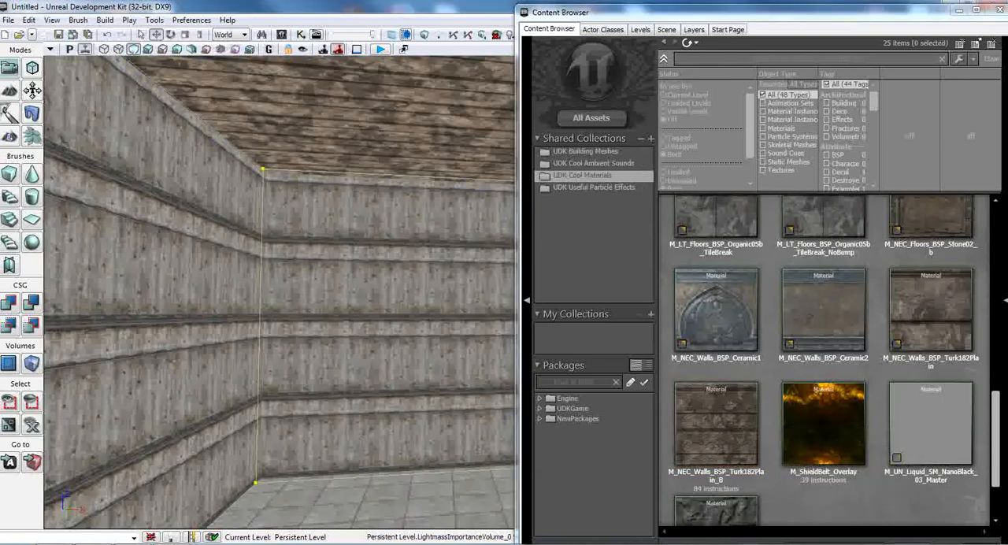
pyautogui.moveTo(433, 151); pyautogui.dragTo(450, 209, button='right')
pyautogui.click(999, 14)
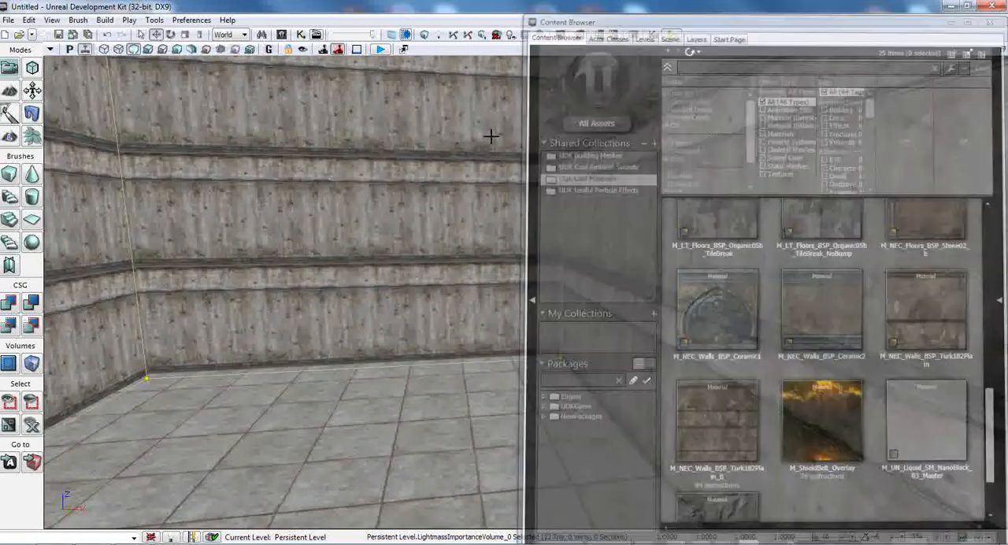
# Step: Examine the textured walls and floor from inside the hallway
pyautogui.moveTo(491, 135); pyautogui.dragTo(457, 169)
pyautogui.moveTo(456, 170)
pyautogui.mouseDown(button='right')
pyautogui.moveTo(755, 197)
pyautogui.moveTo(764, 134)
pyautogui.moveTo(768, 209)
pyautogui.moveTo(457, 206)
pyautogui.moveTo(459, 169)
pyautogui.mouseUp(button='right')
pyautogui.moveTo(460, 169); pyautogui.dragTo(460, 98)
pyautogui.moveTo(459, 98); pyautogui.dragTo(8, 178, button='right')
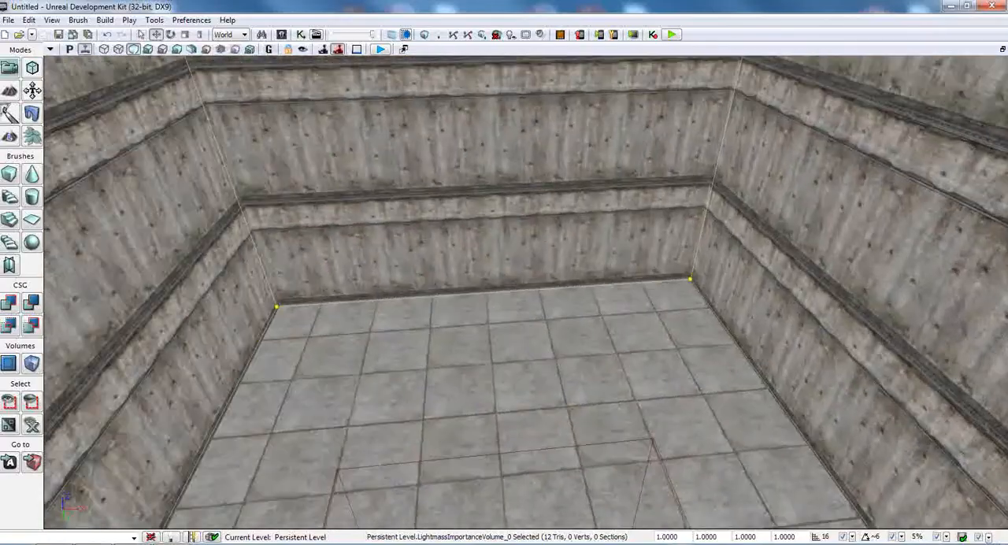
pyautogui.moveTo(459, 169); pyautogui.dragTo(434, 212)
pyautogui.moveTo(434, 212); pyautogui.dragTo(187, 205, button='right')
pyautogui.moveTo(543, 228); pyautogui.dragTo(363, 290, button='right')
pyautogui.scroll(1, 522, 278)
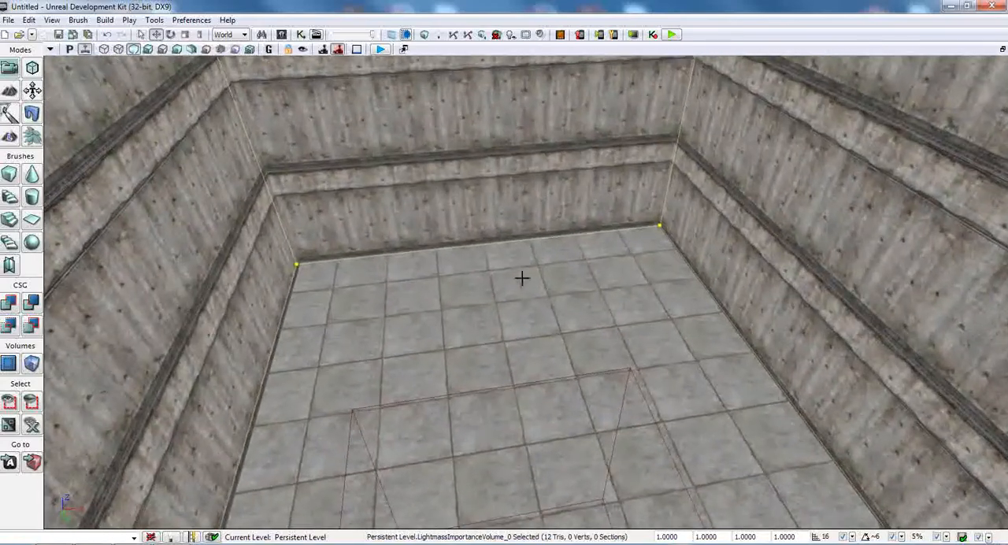
# Step: Add a PlayerStart on the floor near one end of the hallway and shift it towards the middle of its width
pyautogui.moveTo(495, 306); pyautogui.dragTo(216, 454, button='right')
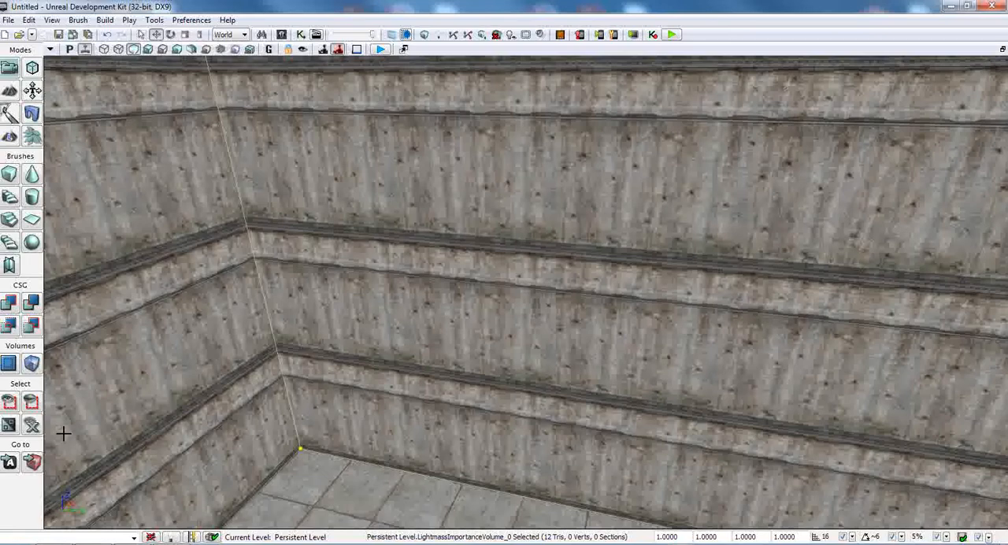
pyautogui.moveTo(64, 433); pyautogui.dragTo(52, 516, button='right')
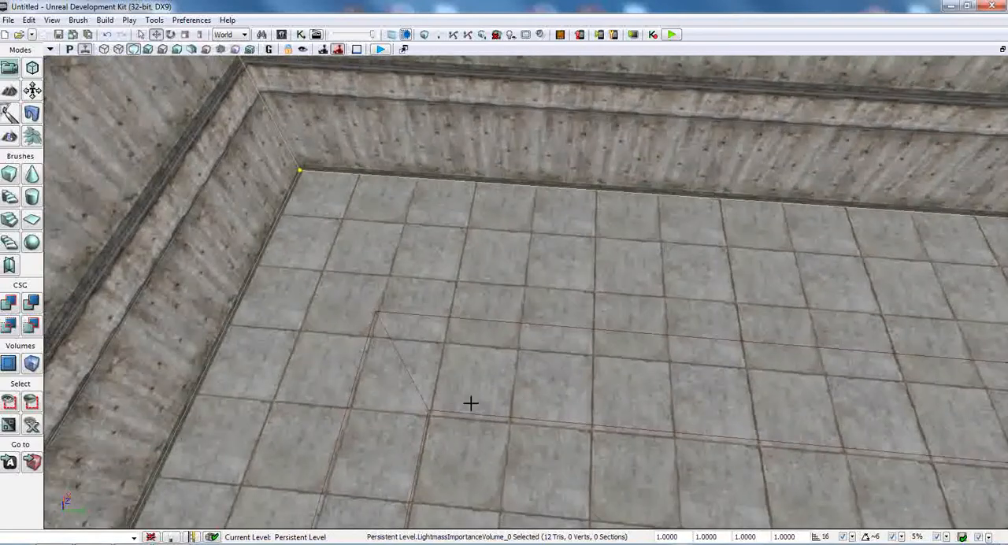
pyautogui.moveTo(497, 402); pyautogui.dragTo(424, 338)
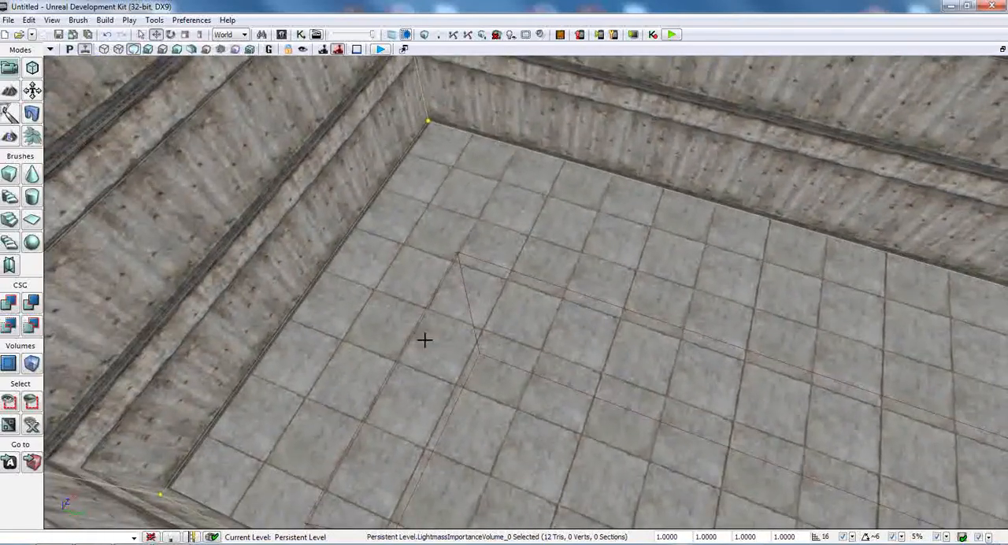
pyautogui.rightClick(426, 319)
pyautogui.moveTo(477, 283)
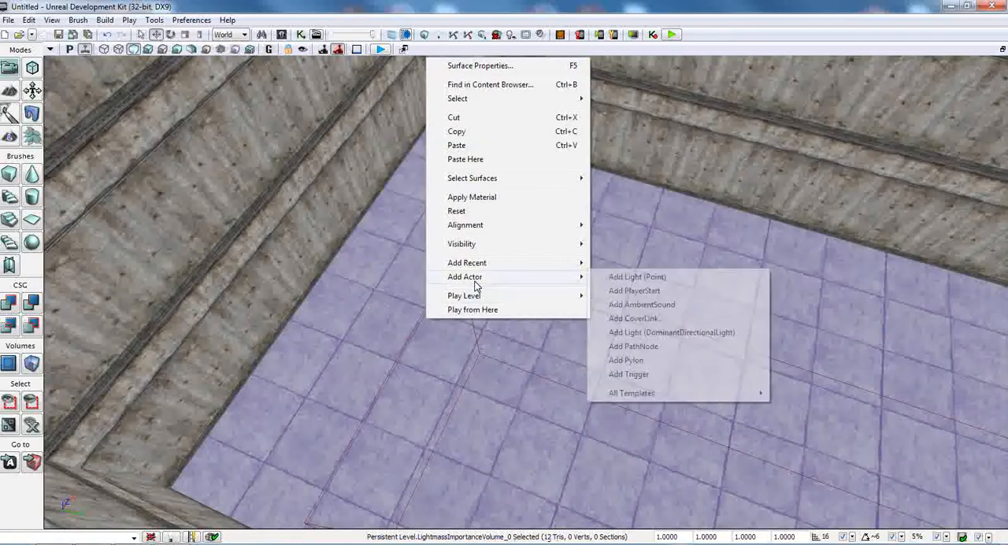
pyautogui.click(658, 292)
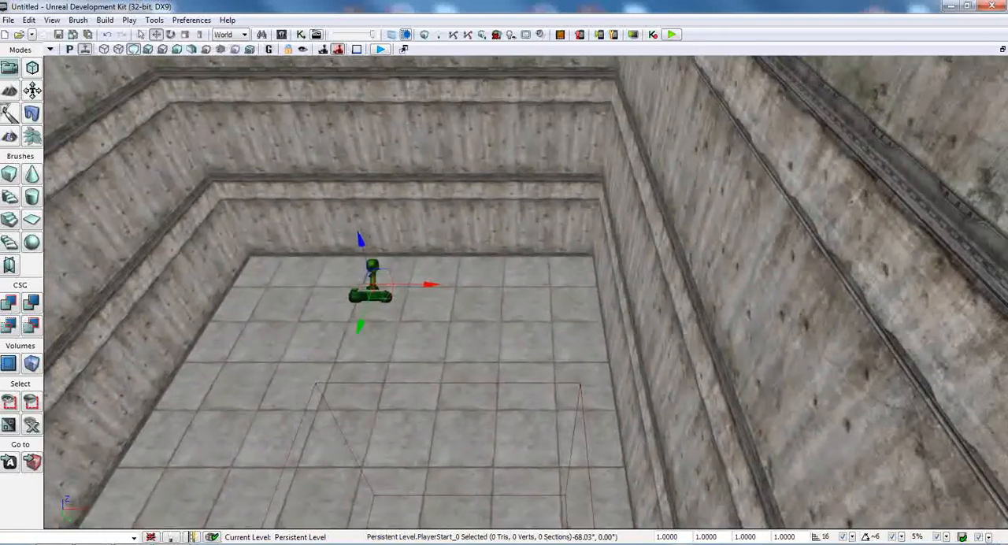
pyautogui.moveTo(465, 244); pyautogui.dragTo(465, 244, button='right')
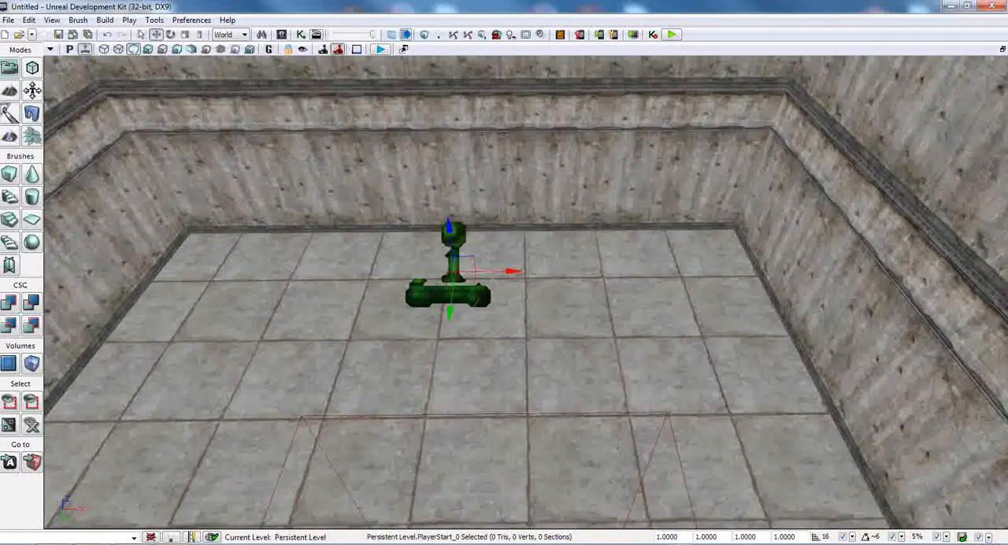
pyautogui.moveTo(499, 277); pyautogui.dragTo(498, 277, button='right')
# Step: Add a point light at the hallway ceiling
pyautogui.moveTo(485, 187); pyautogui.dragTo(484, 186, button='right')
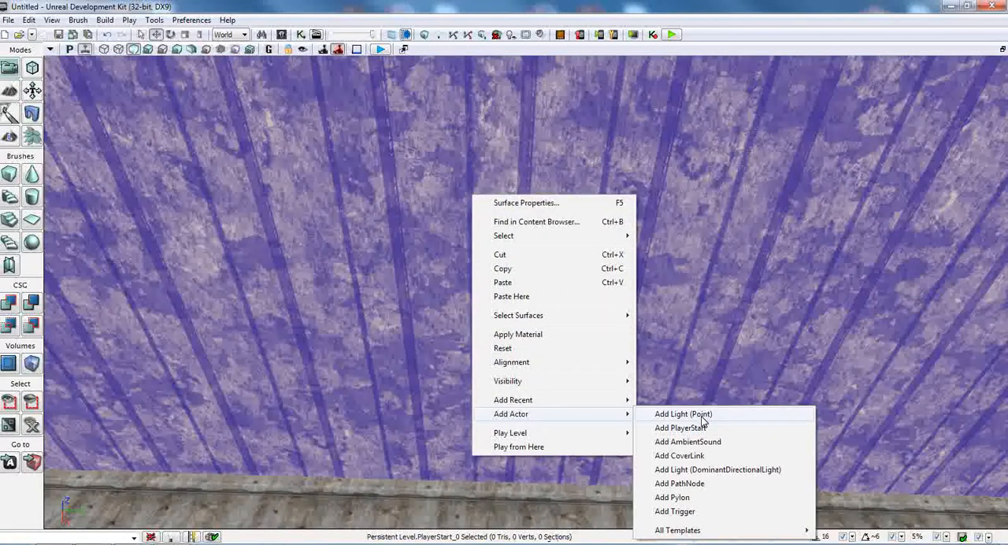
pyautogui.click(683, 414)
pyautogui.moveTo(683, 414); pyautogui.dragTo(684, 414, button='right')
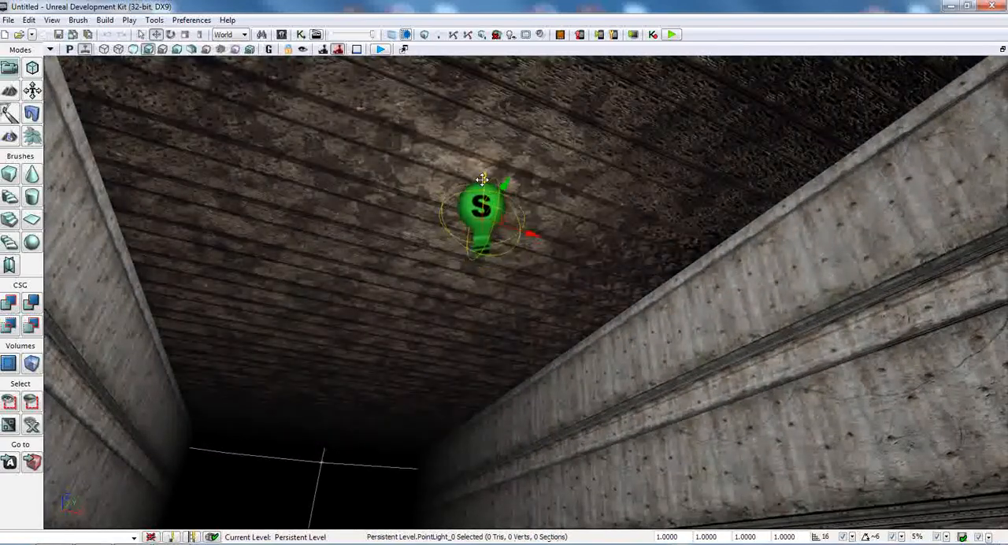
pyautogui.moveTo(635, 297); pyautogui.dragTo(634, 297, button='right')
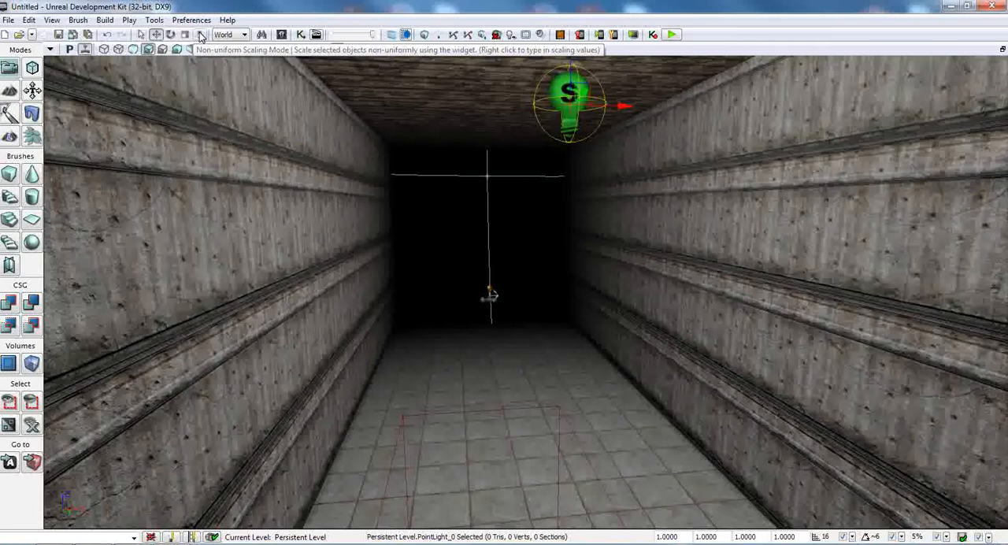
# Step: Scale the ceiling point light up uniformly so its light reaches the dark end of the hallway
pyautogui.click(200, 36)
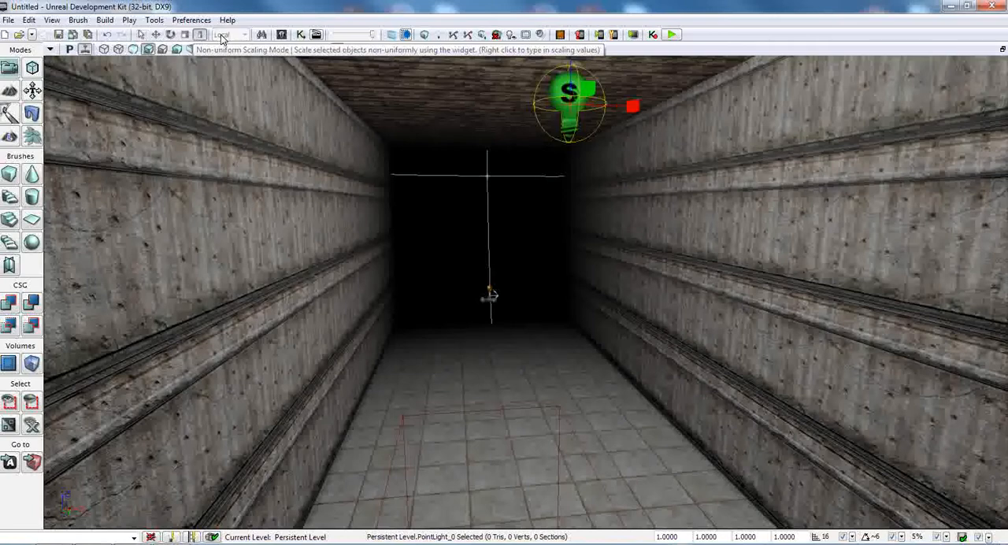
pyautogui.moveTo(618, 149); pyautogui.dragTo(636, 114, button='right')
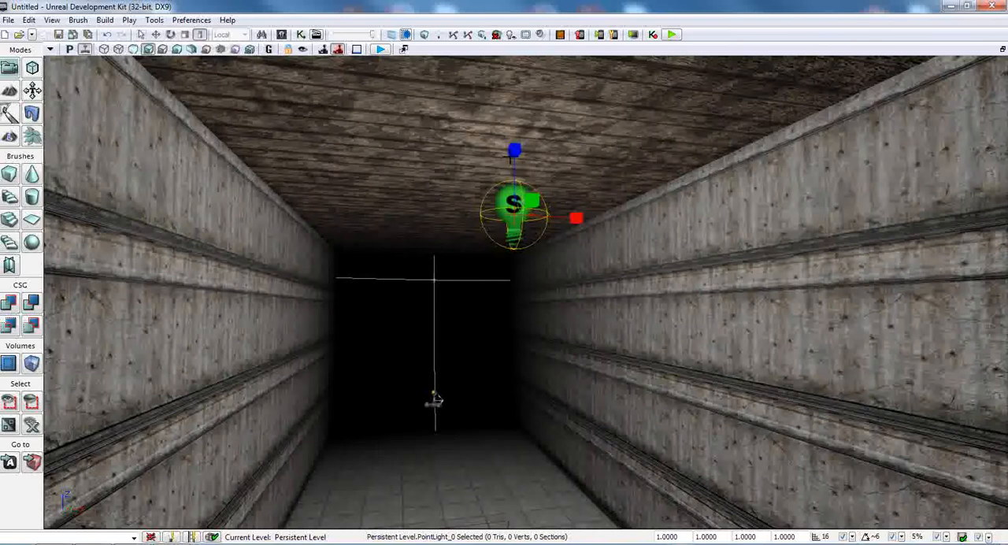
pyautogui.click(185, 36)
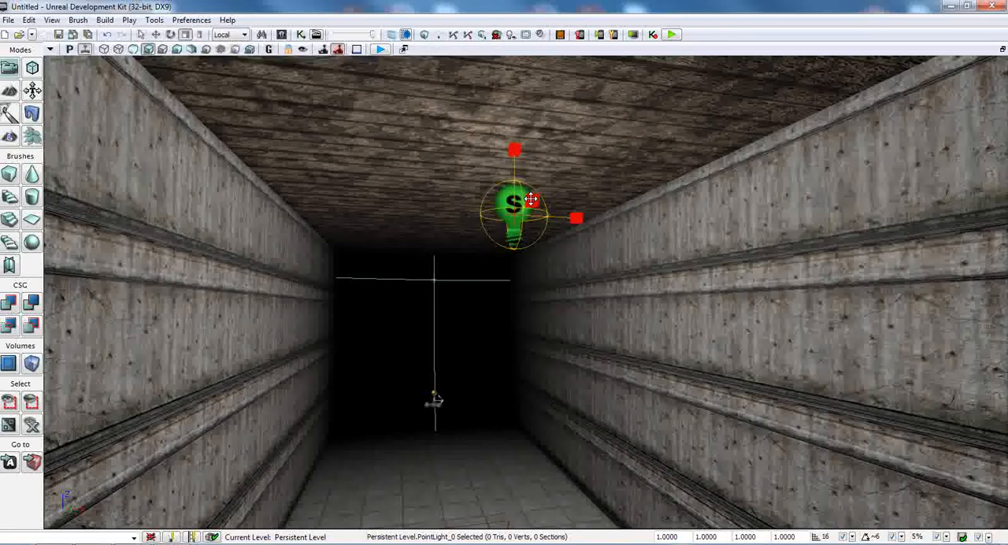
pyautogui.moveTo(532, 201)
pyautogui.mouseDown()
pyautogui.moveTo(566, 189)
pyautogui.moveTo(526, 205)
pyautogui.mouseUp()
pyautogui.moveTo(526, 205); pyautogui.dragTo(453, 203, button='right')
pyautogui.moveTo(526, 261)
pyautogui.mouseDown()
pyautogui.moveTo(566, 261)
pyautogui.moveTo(540, 262)
pyautogui.mouseUp()
# Step: Rotate the PlayerStart about its vertical axis so it faces away from the end wall, down the hallway's length
pyautogui.moveTo(552, 293); pyautogui.dragTo(326, 347, button='right')
pyautogui.press('d')
pyautogui.press('w')
pyautogui.press('a')
pyautogui.press('w')
pyautogui.press('s')
pyautogui.press('w')
pyautogui.moveTo(461, 334); pyautogui.dragTo(464, 339, button='right')
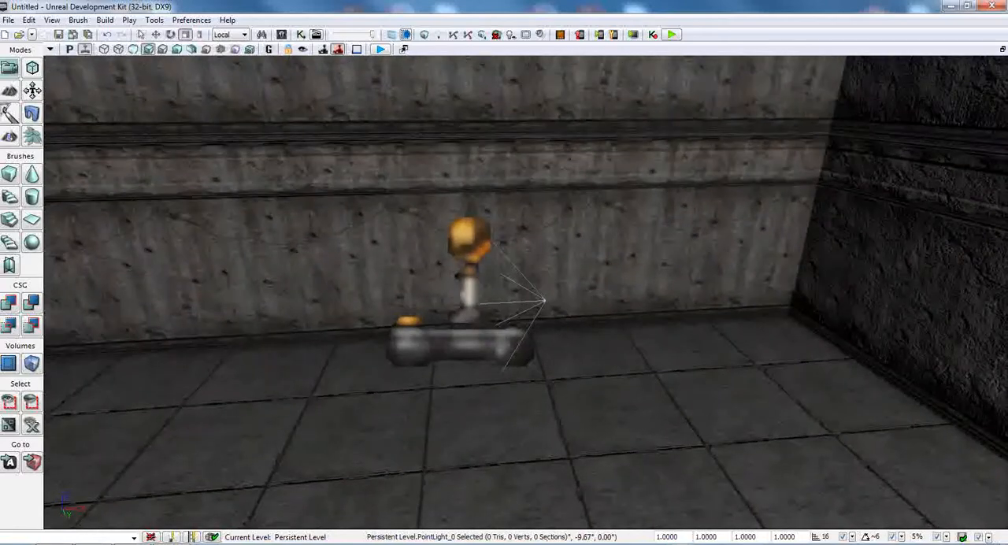
pyautogui.click(468, 340)
pyautogui.rightClick(541, 349)
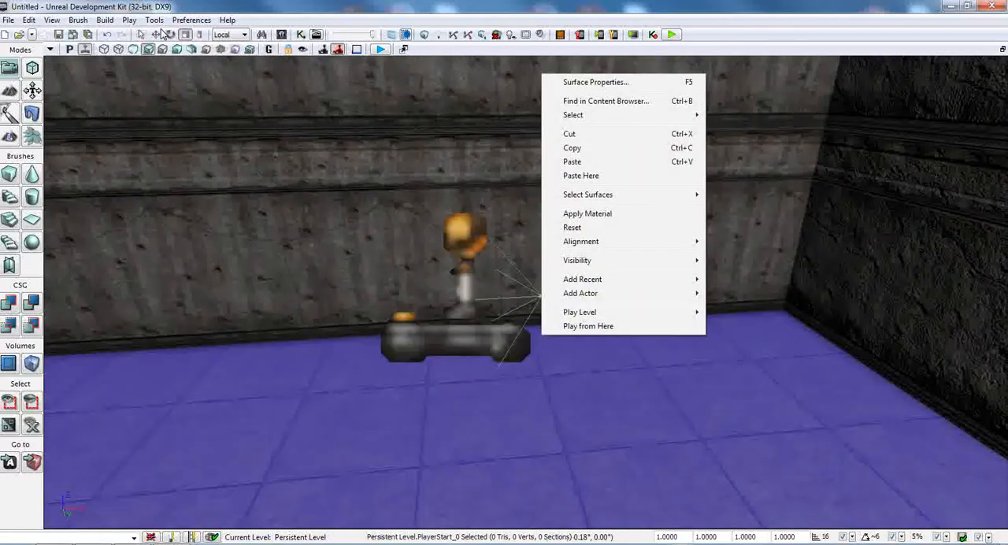
pyautogui.click(240, 235)
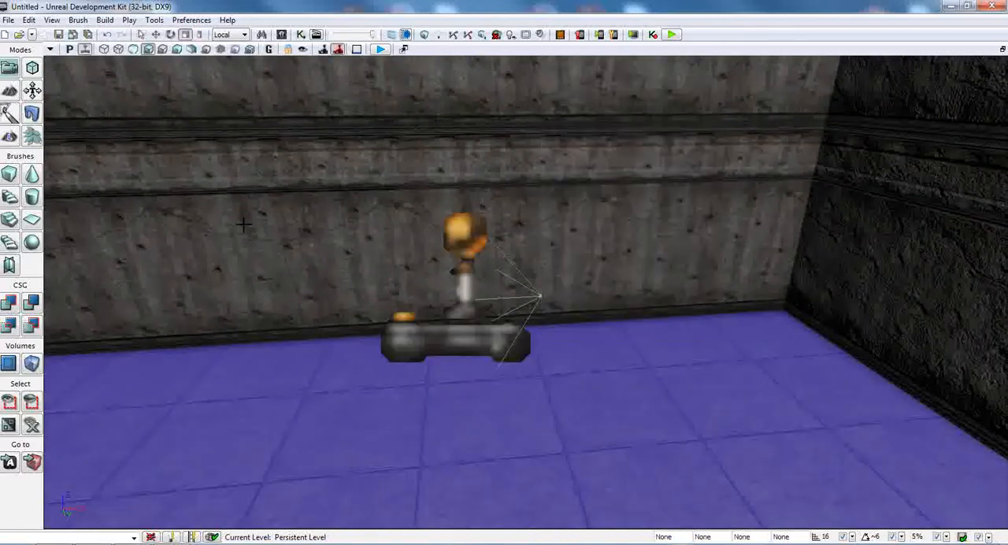
pyautogui.click(155, 35)
pyautogui.click(470, 338)
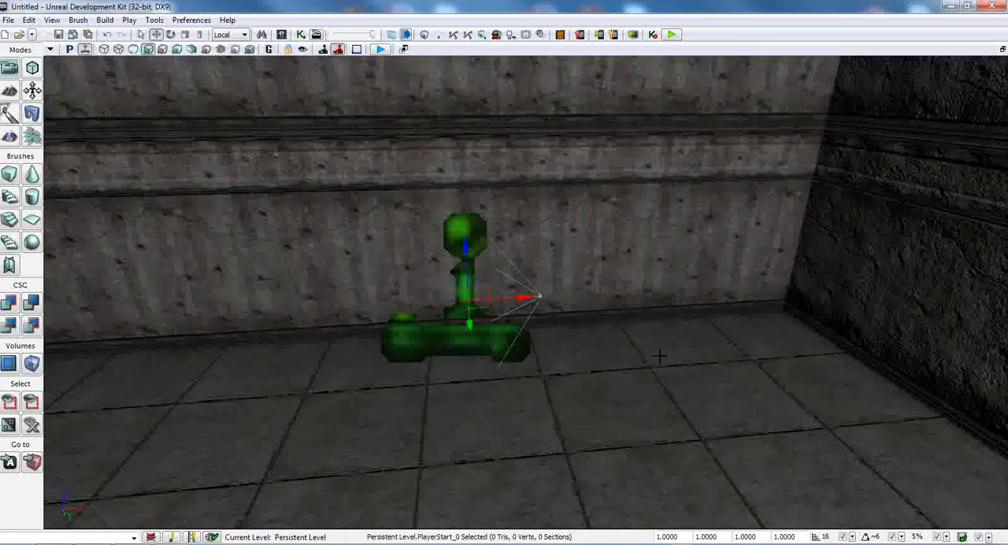
pyautogui.moveTo(659, 356); pyautogui.dragTo(779, 374, button='right')
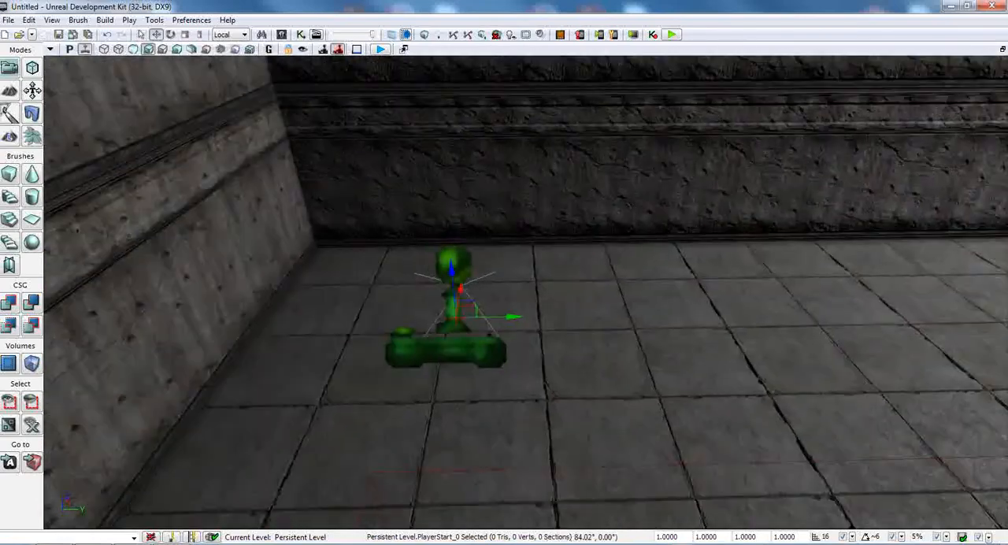
pyautogui.moveTo(529, 334); pyautogui.dragTo(526, 348, button='right')
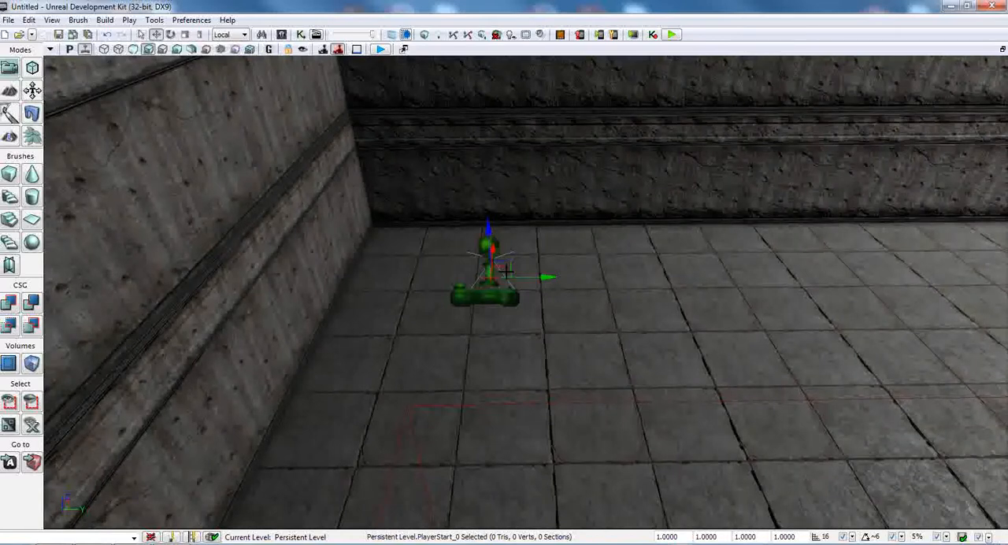
pyautogui.click(171, 35)
pyautogui.moveTo(556, 290); pyautogui.dragTo(480, 291)
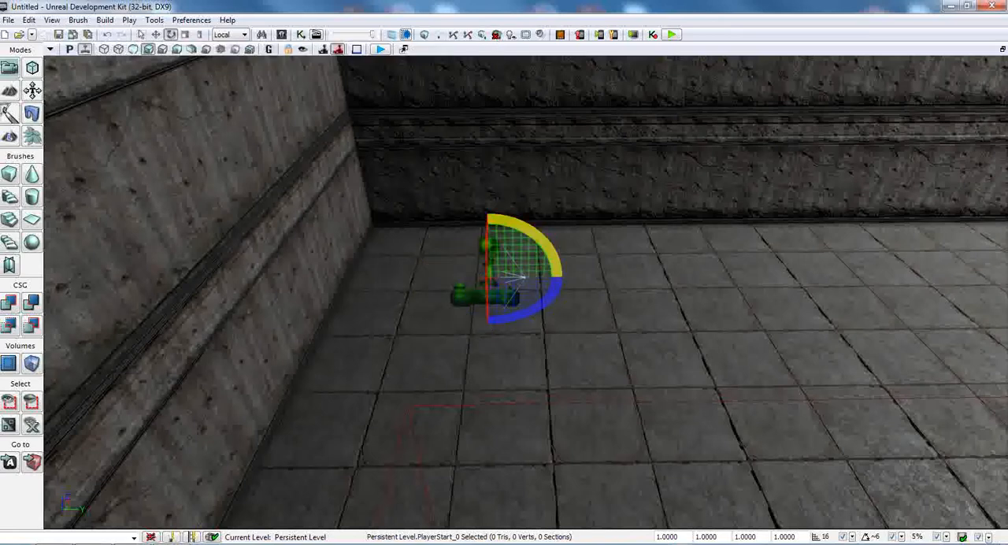
pyautogui.click(155, 35)
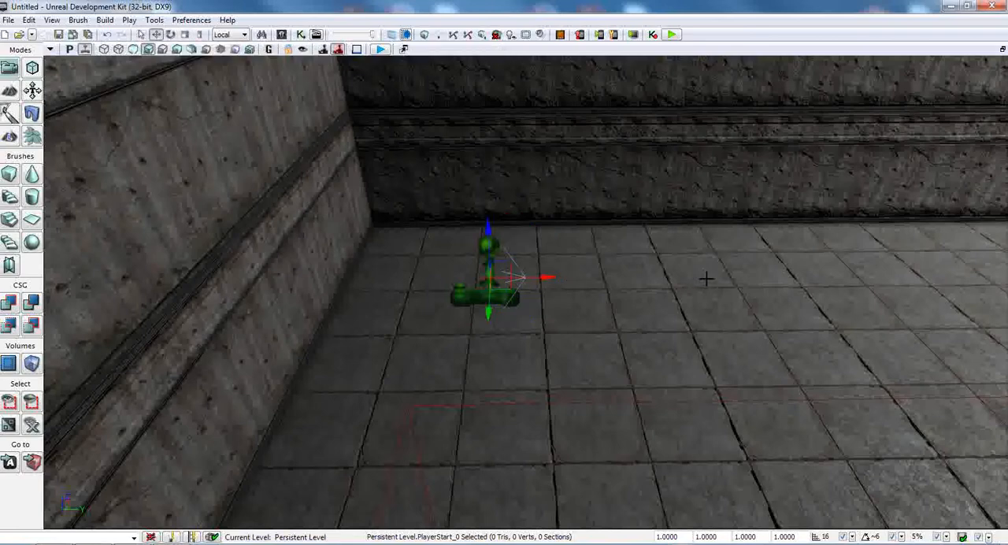
pyautogui.moveTo(697, 281); pyautogui.dragTo(670, 284, button='middle')
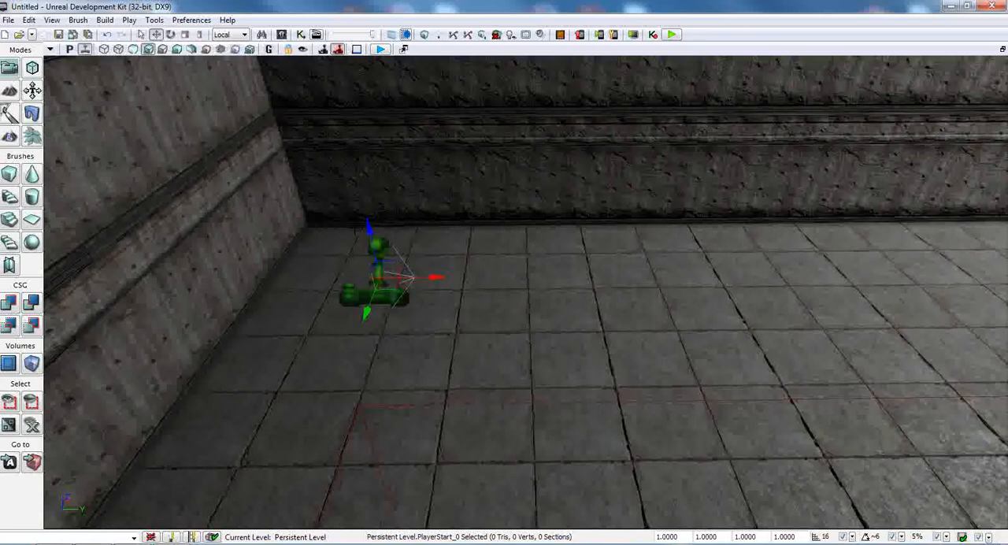
pyautogui.moveTo(526, 291); pyautogui.dragTo(370, 283, button='right')
pyautogui.moveTo(473, 355); pyautogui.dragTo(449, 342, button='right')
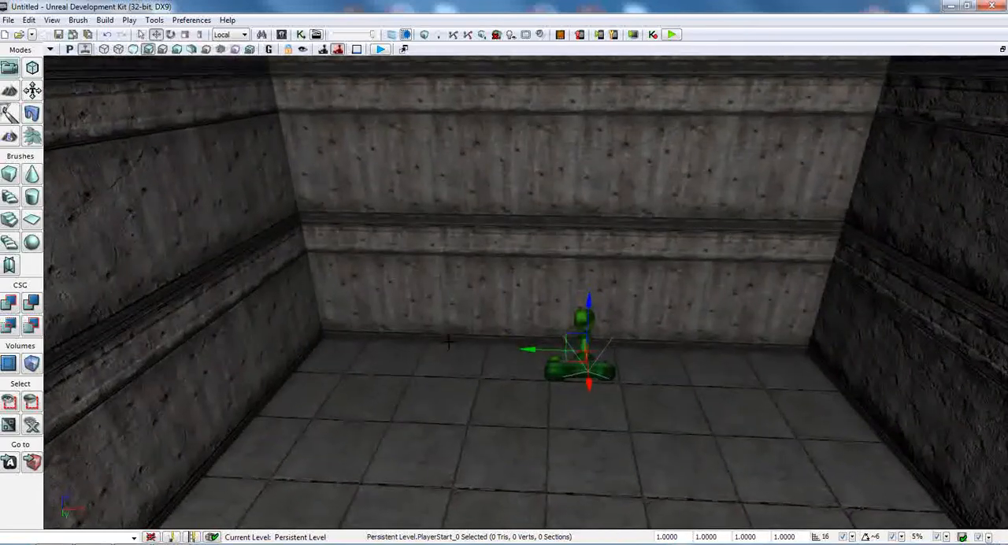
# Step: Save the map as GS-Hallway in the Maps\UT3 folder
pyautogui.click(9, 21)
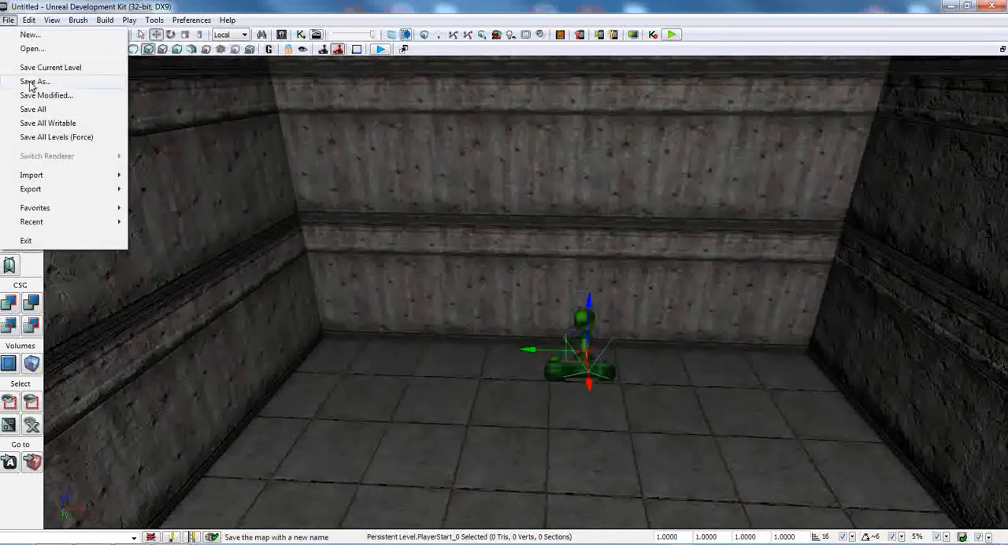
pyautogui.click(35, 111)
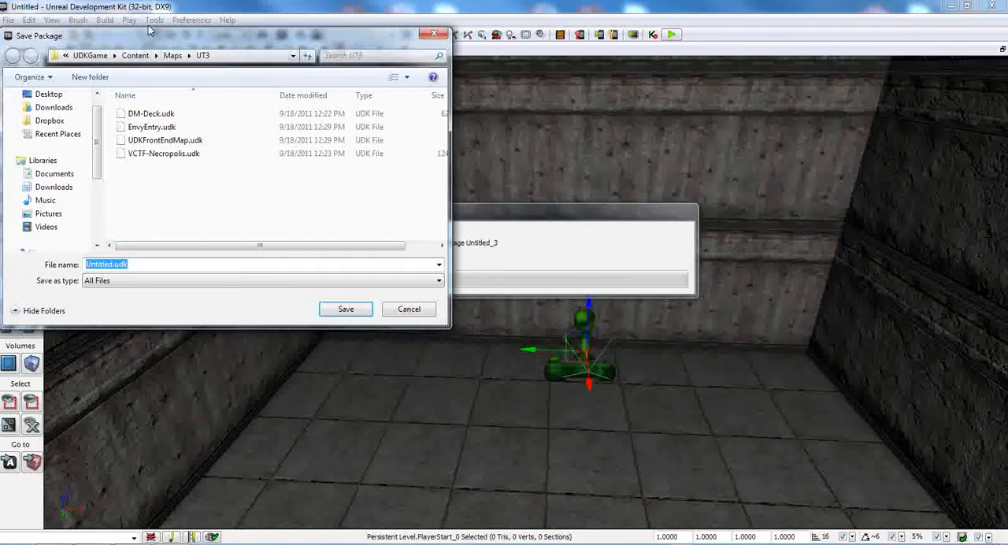
pyautogui.moveTo(162, 26); pyautogui.dragTo(345, 96)
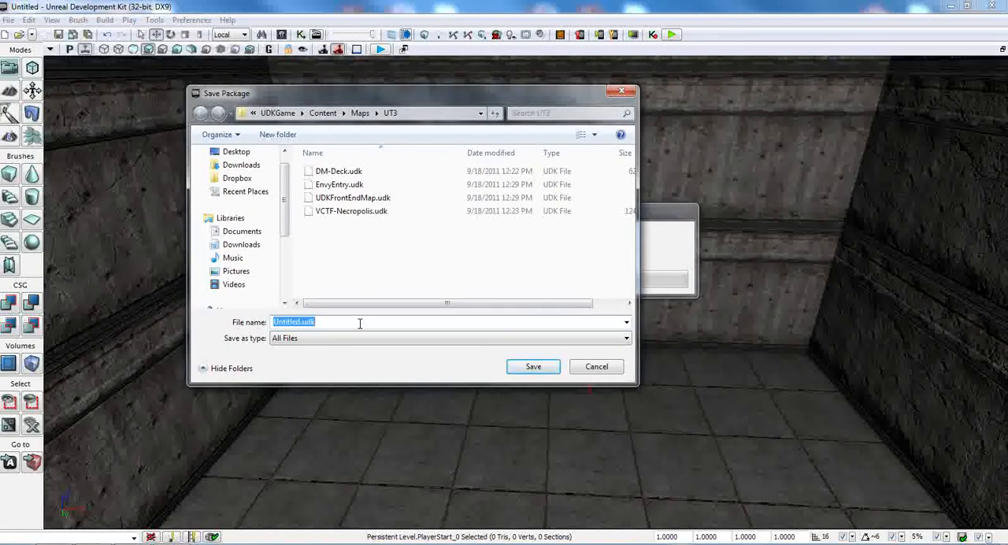
pyautogui.write('GS-Hallway')
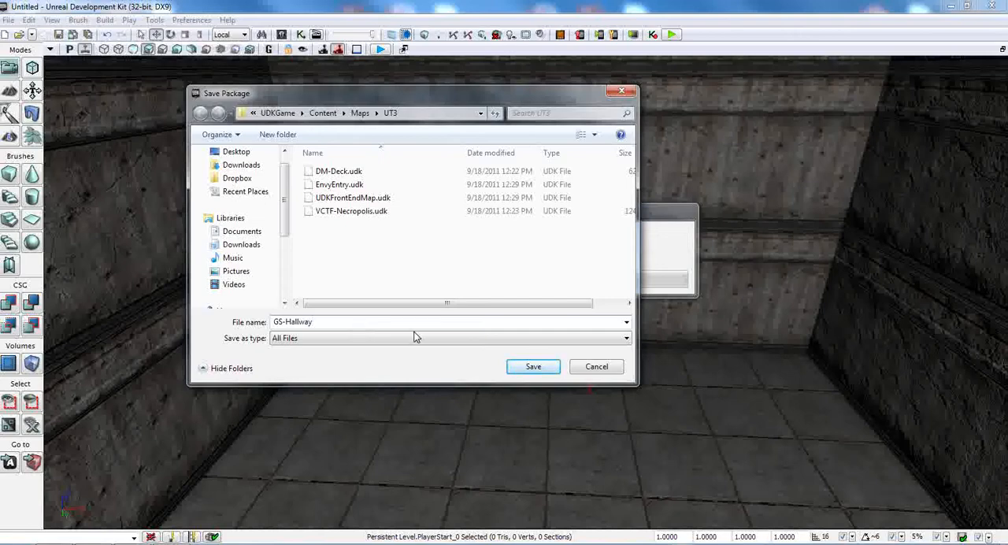
pyautogui.click(545, 368)
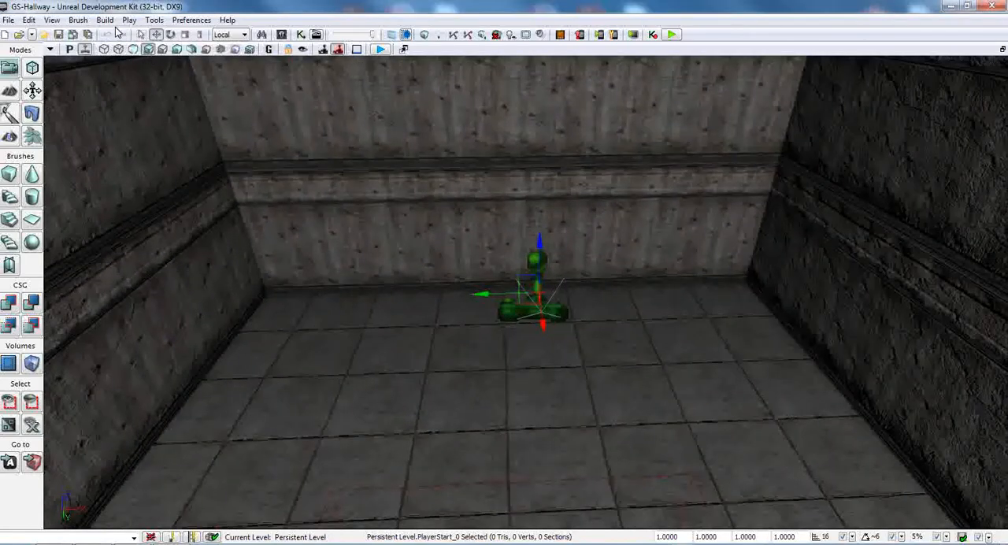
# Step: Play-test the level from the floor near the PlayerStart and return to the editor
pyautogui.moveTo(340, 377); pyautogui.dragTo(488, 394, button='right')
pyautogui.rightClick(349, 382)
pyautogui.click(389, 375)
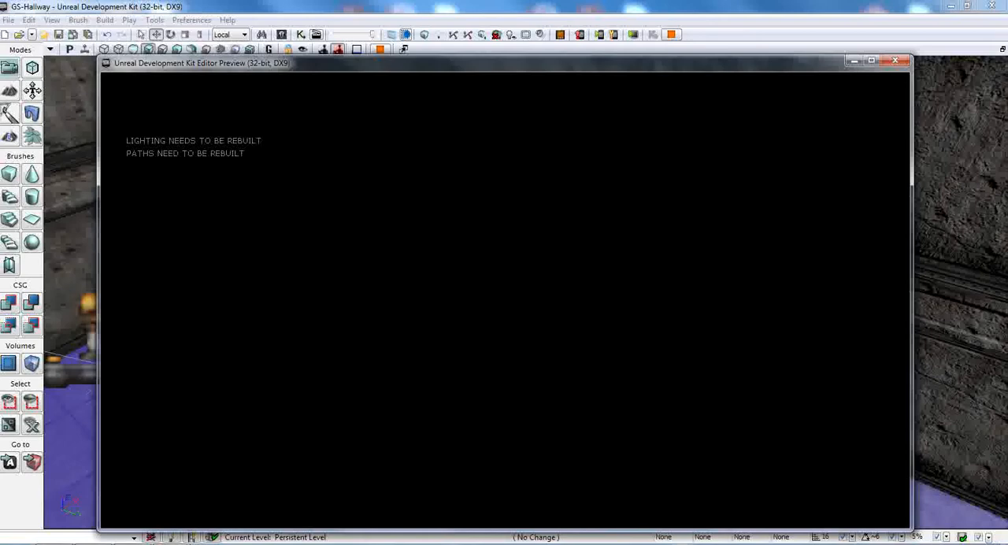
pyautogui.press('Escape')
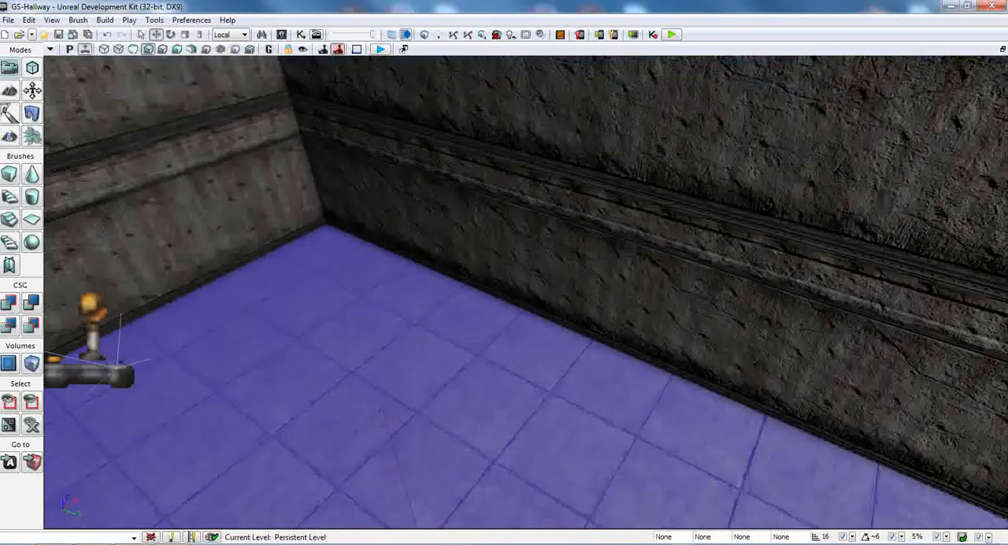
# Step: Build the lighting for BSP and static meshes at Preview quality with Lightmass turned off
pyautogui.click(105, 19)
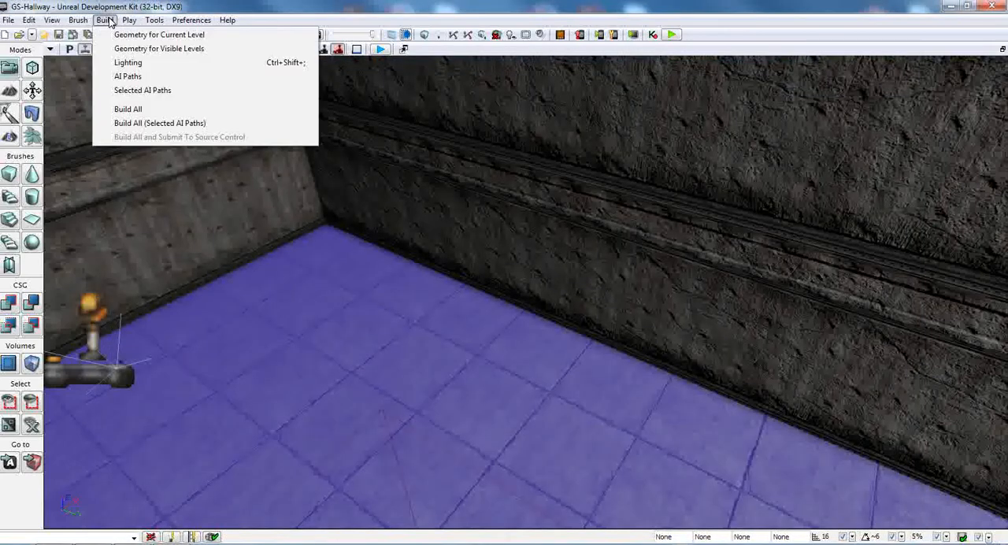
pyautogui.click(128, 63)
pyautogui.click(409, 377)
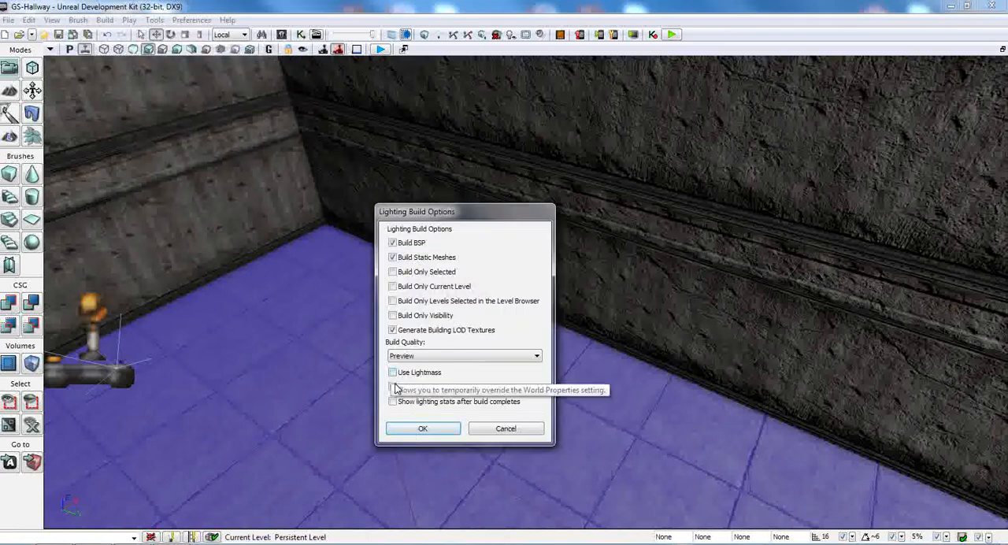
pyautogui.click(422, 431)
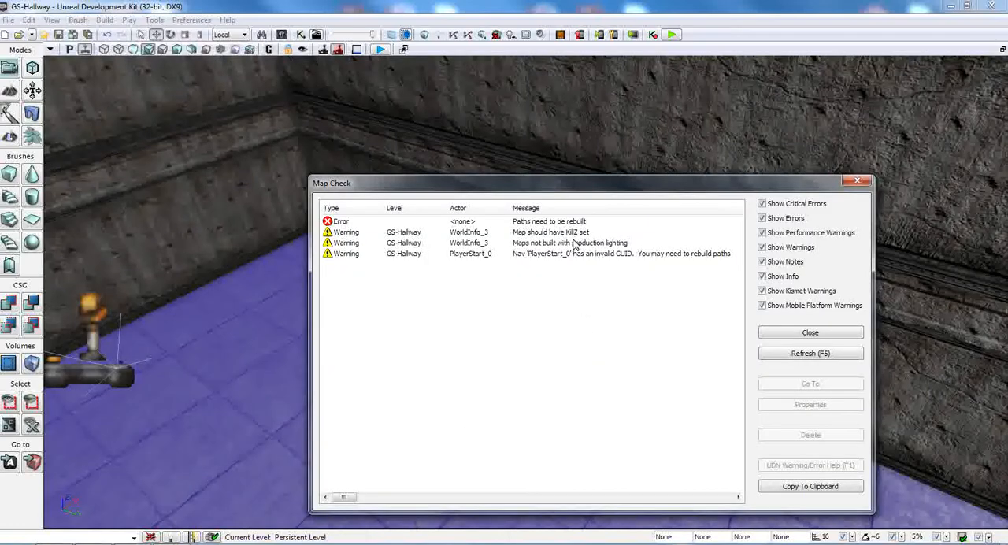
# Step: Open the WorldInfo properties from the Map Check KillZ warning and enter a negative Kill Z value under Zone Info
pyautogui.click(568, 233)
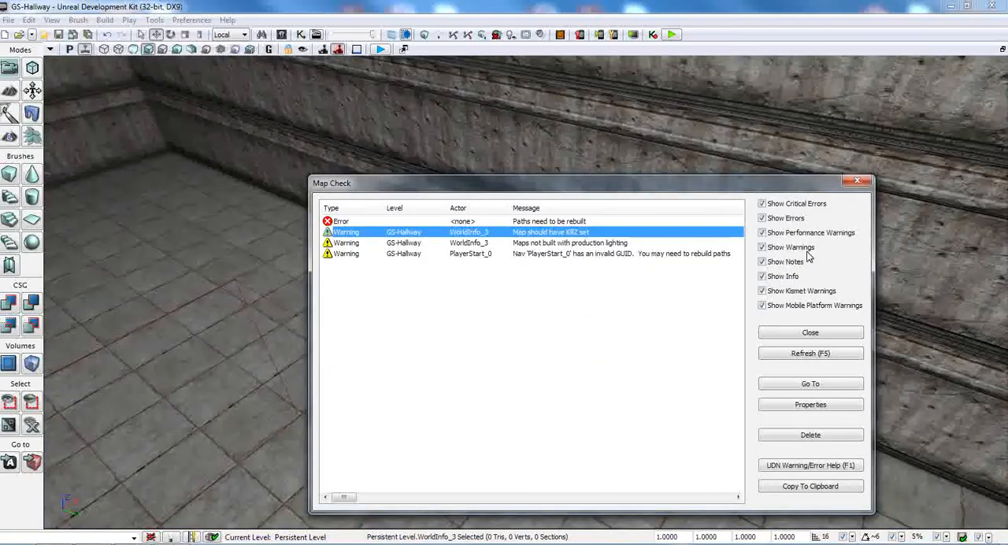
pyautogui.click(540, 253)
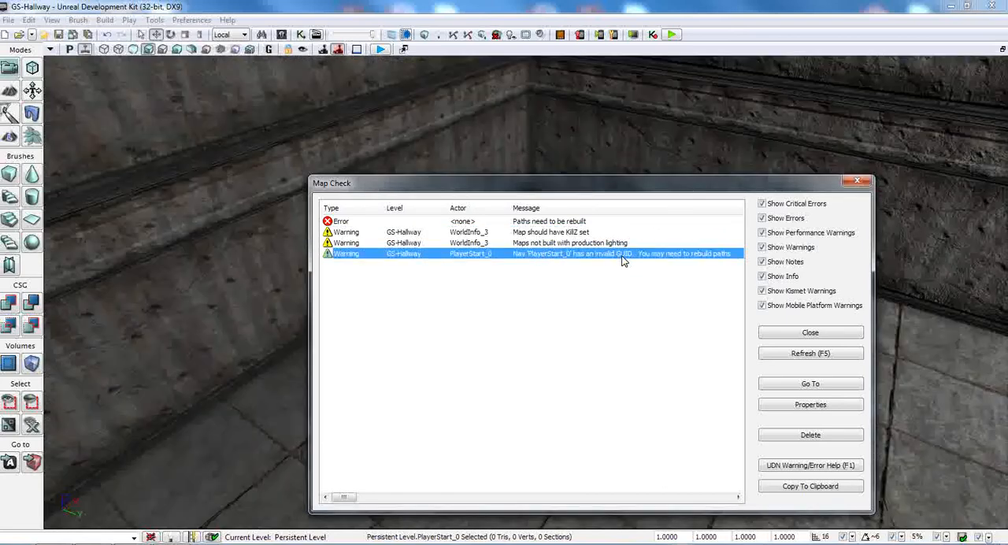
pyautogui.click(542, 232)
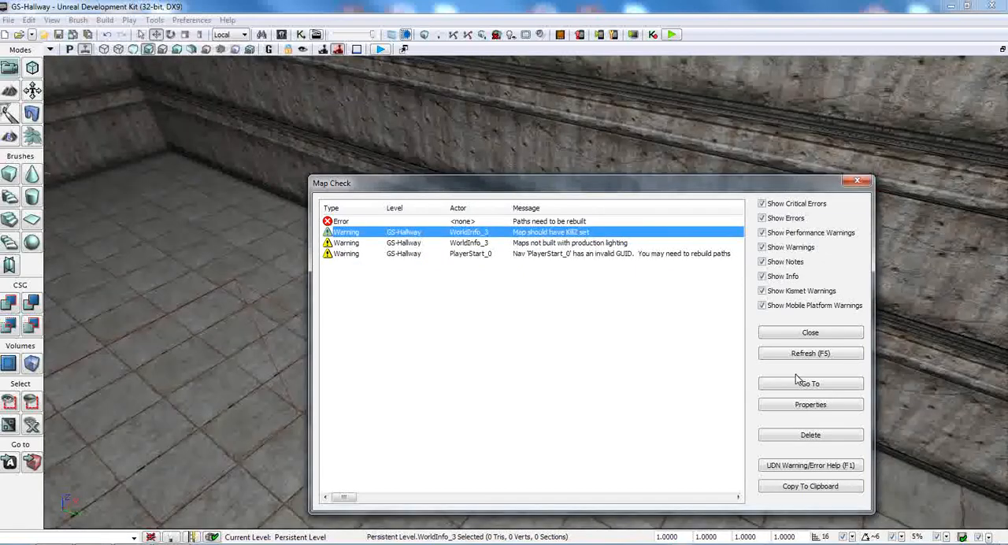
pyautogui.click(806, 406)
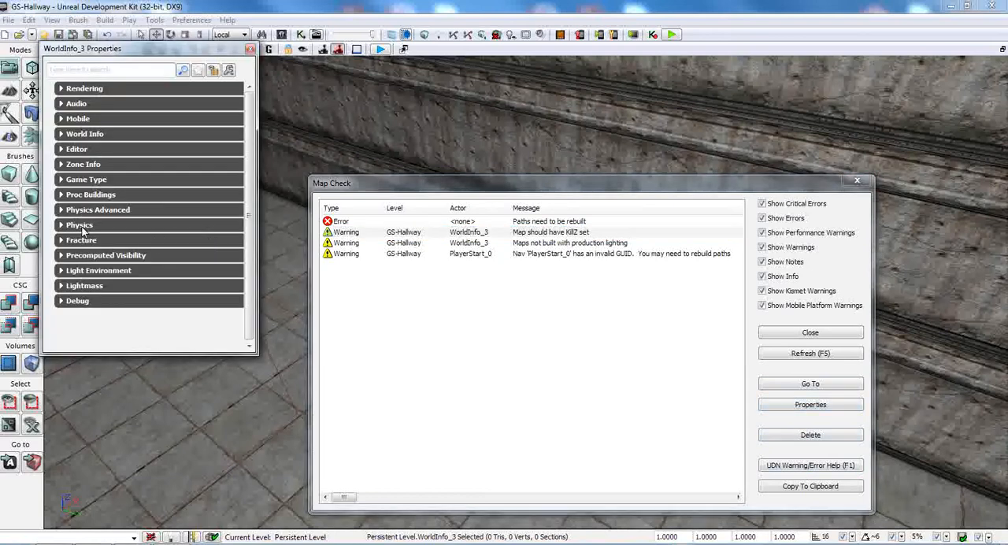
pyautogui.click(83, 164)
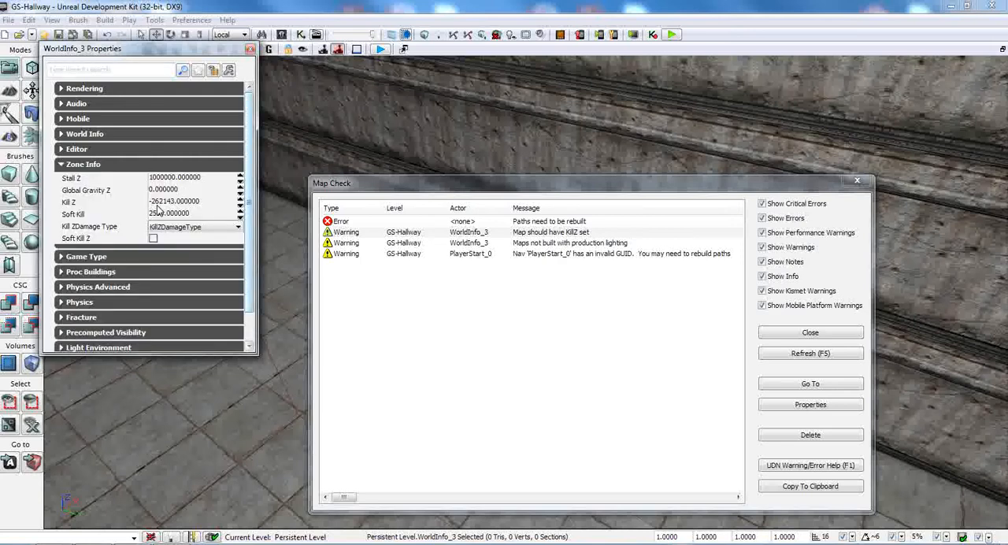
pyautogui.click(177, 203)
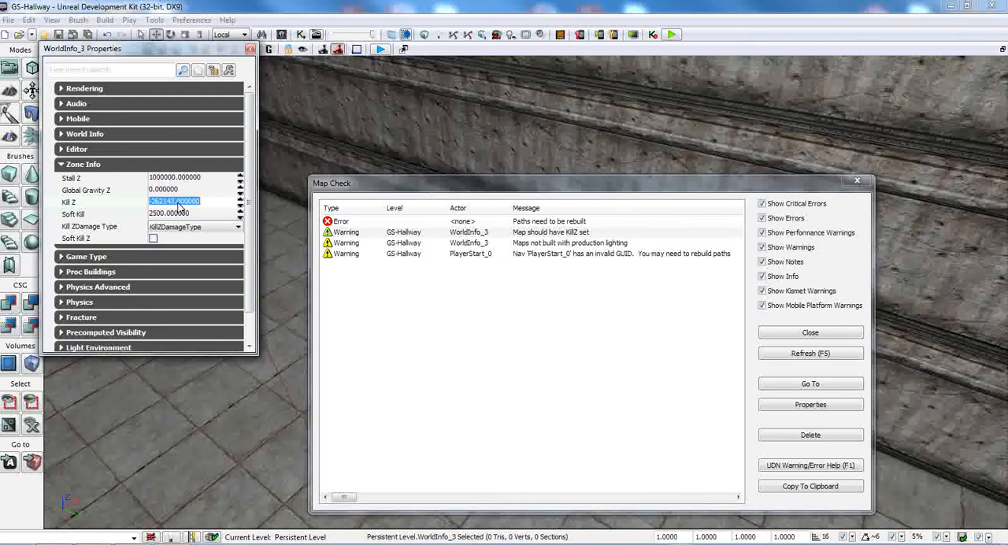
pyautogui.write('-5000')
pyautogui.press('Return')
# Step: Set the Default Game Type to GSGame in the WorldInfo properties, recheck the Zone Info settings, and close the properties window
pyautogui.click(61, 164)
pyautogui.click(61, 179)
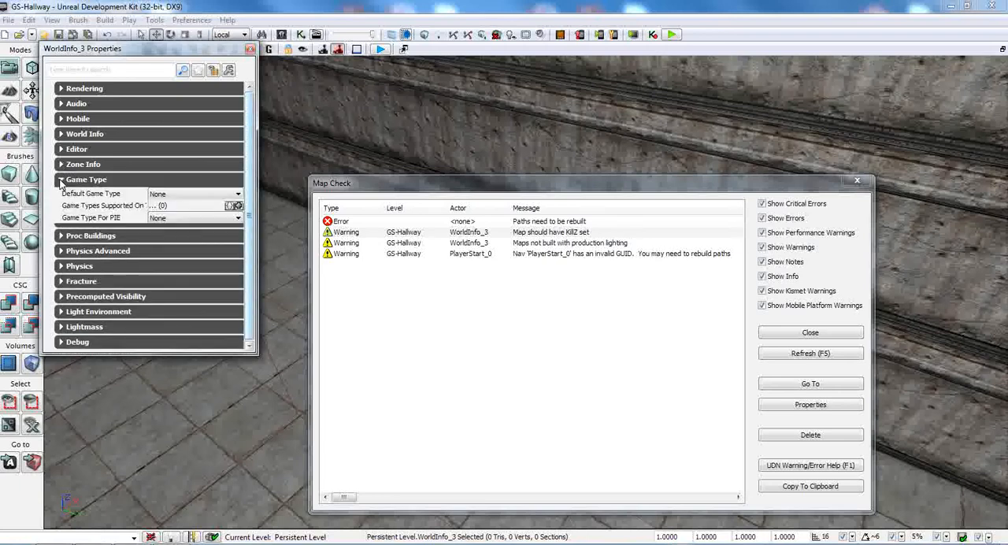
pyautogui.click(173, 197)
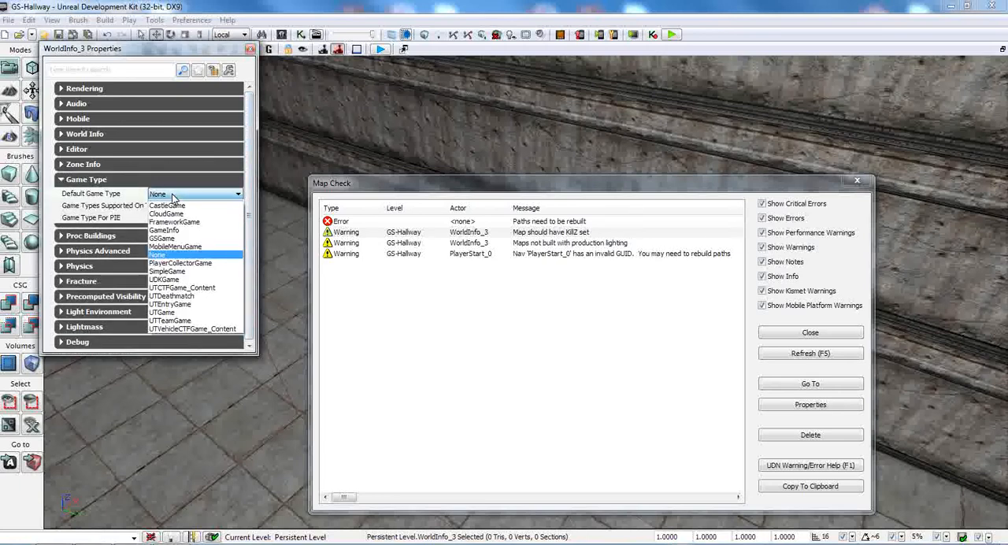
pyautogui.click(171, 238)
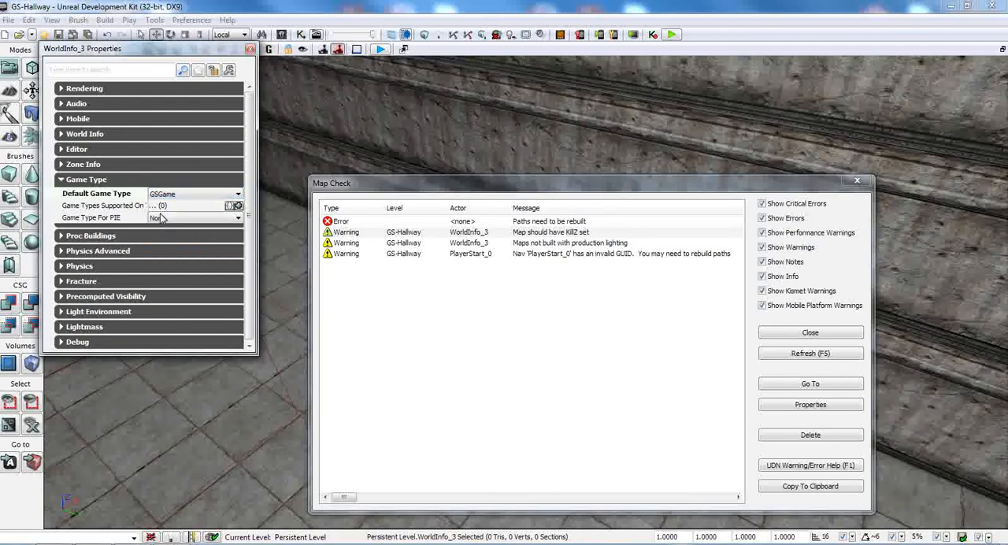
pyautogui.click(73, 166)
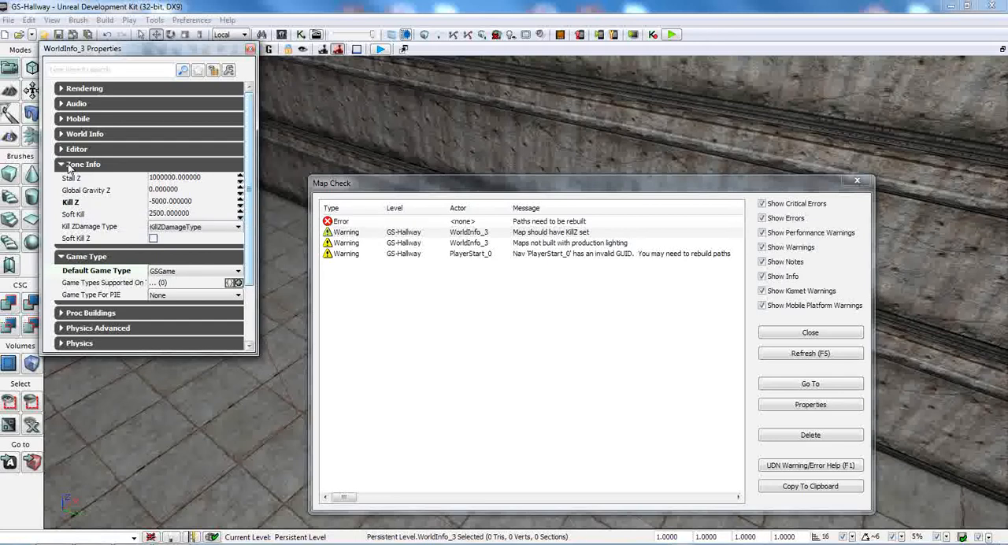
pyautogui.click(68, 166)
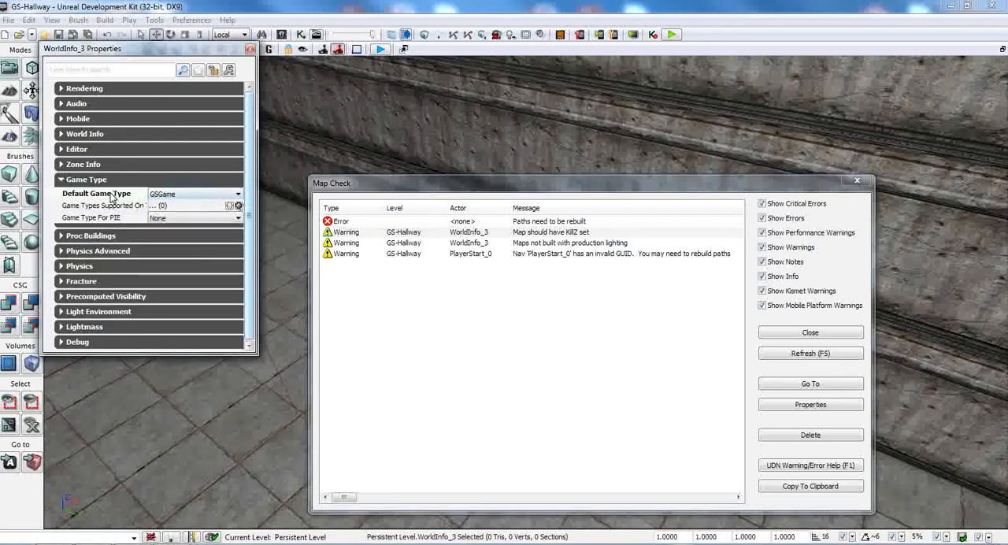
pyautogui.click(85, 181)
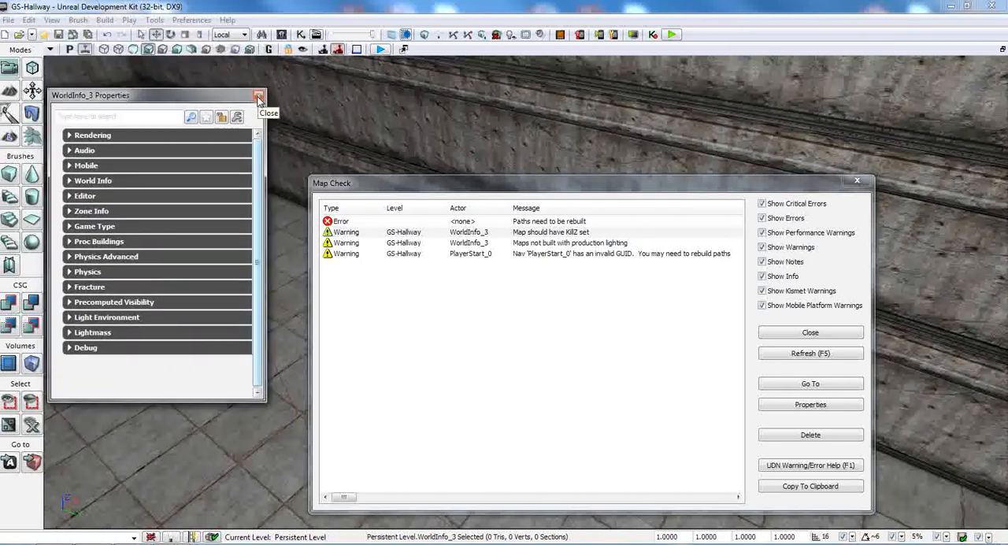
pyautogui.click(257, 96)
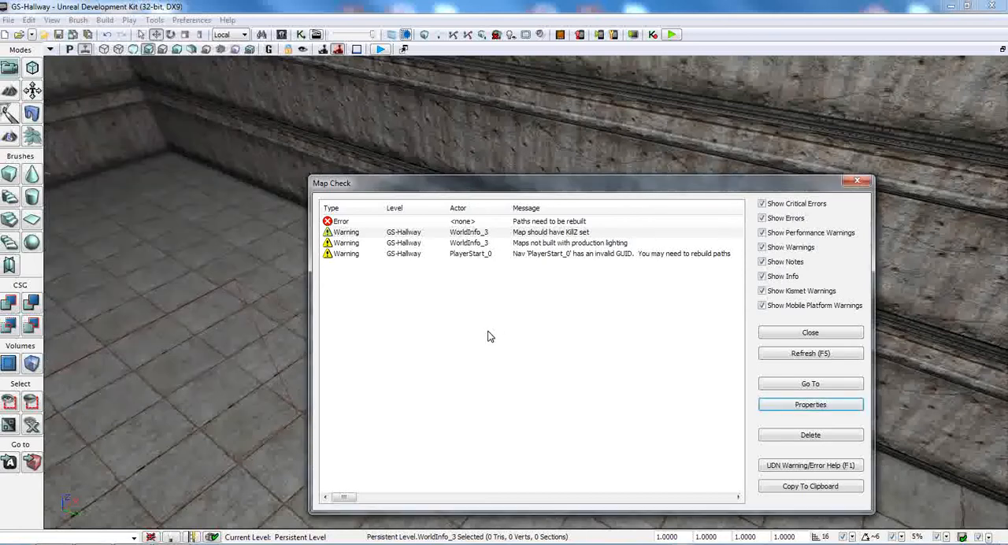
# Step: Reopen and close the WorldInfo properties from the KillZ warning, and locate the editor's own World Properties command
pyautogui.click(386, 235)
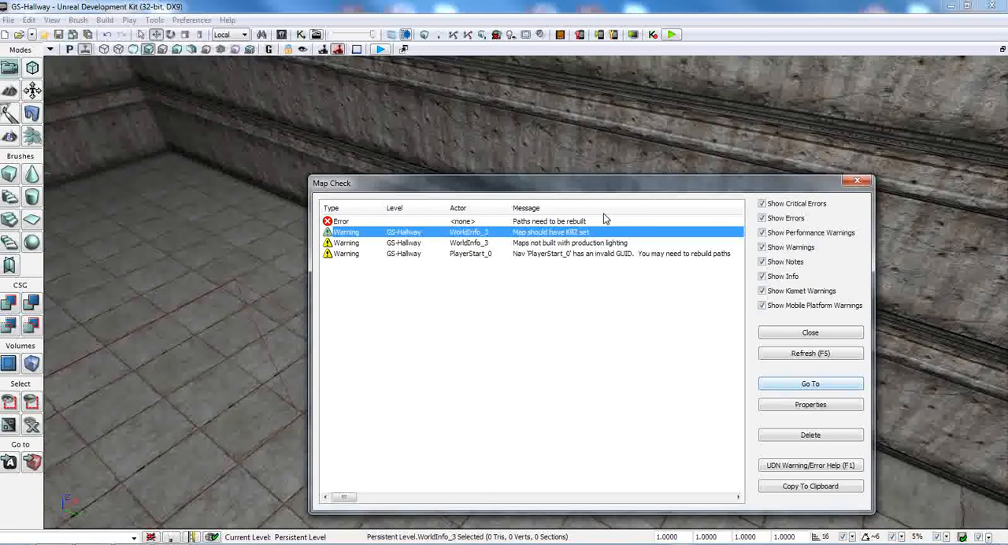
pyautogui.click(810, 405)
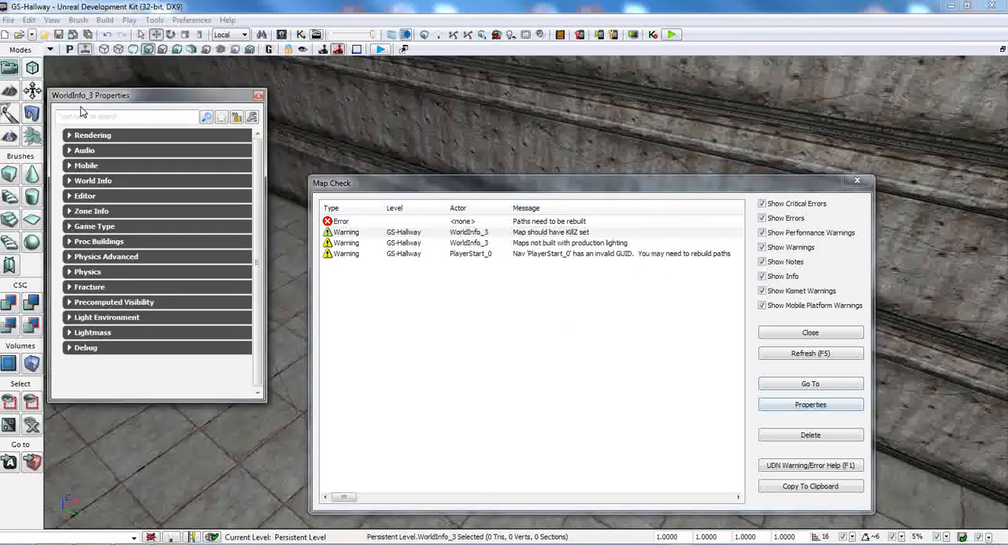
pyautogui.click(258, 95)
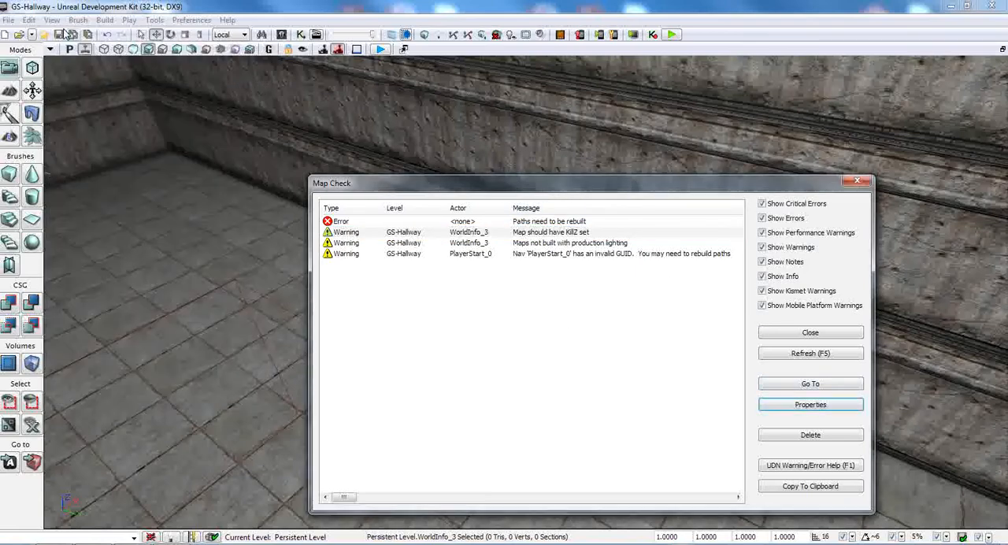
pyautogui.click(52, 20)
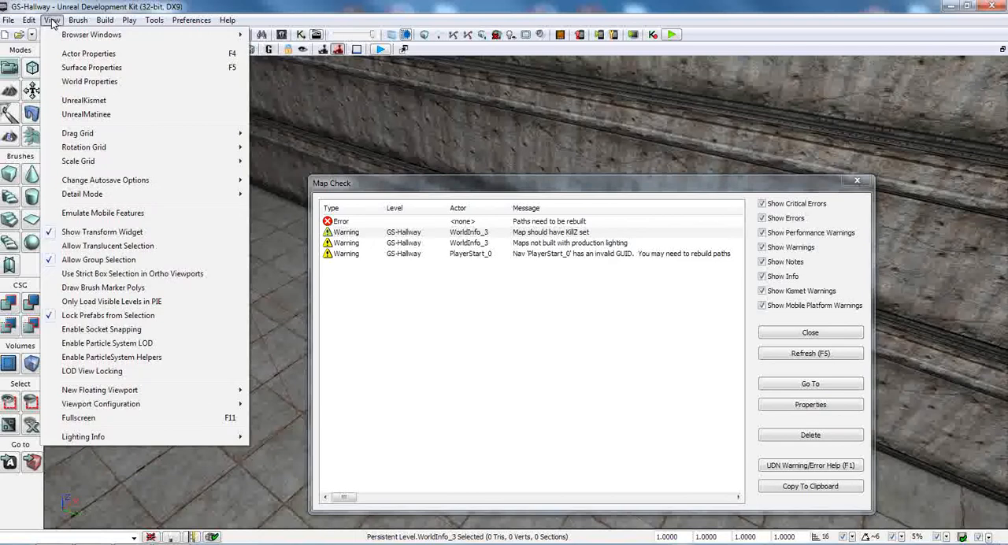
pyautogui.click(517, 333)
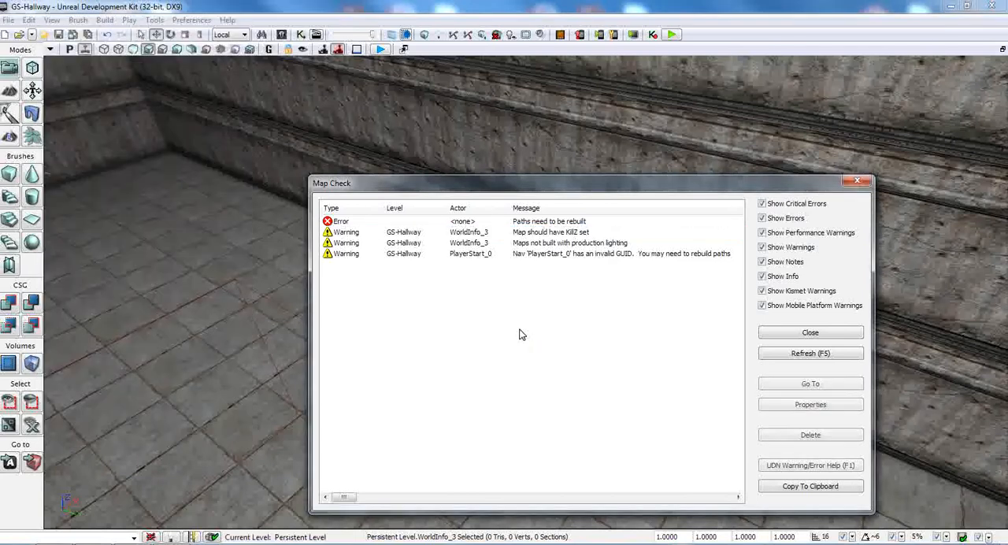
# Step: Close the Map Check, rebuild the level's paths, and dismiss the refreshed Map Check results
pyautogui.click(811, 332)
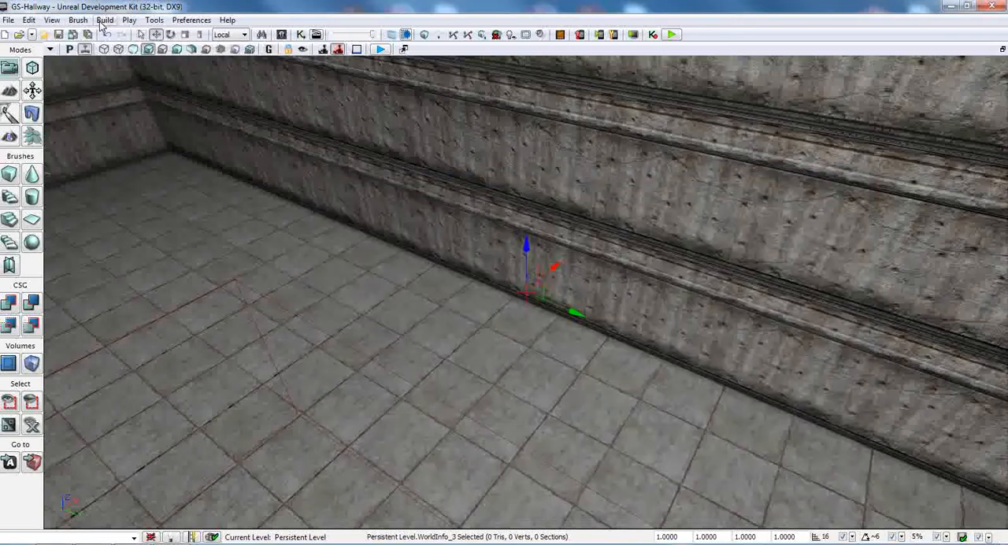
pyautogui.click(105, 19)
pyautogui.click(128, 77)
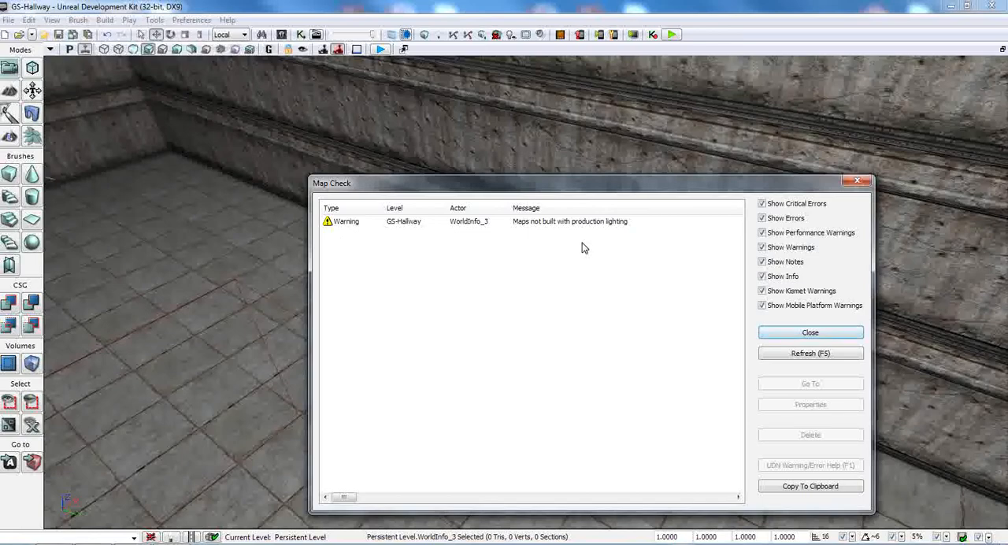
pyautogui.click(831, 333)
# Step: Turn the view down the length of the hallway and save the GS-Hallway map
pyautogui.moveTo(662, 347); pyautogui.dragTo(496, 271, button='right')
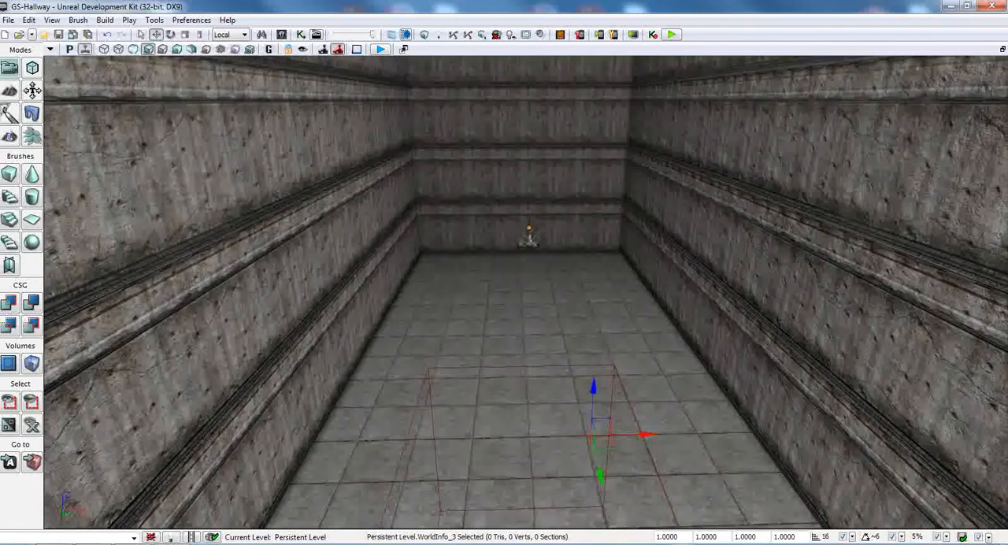
pyautogui.click(9, 20)
pyautogui.click(34, 111)
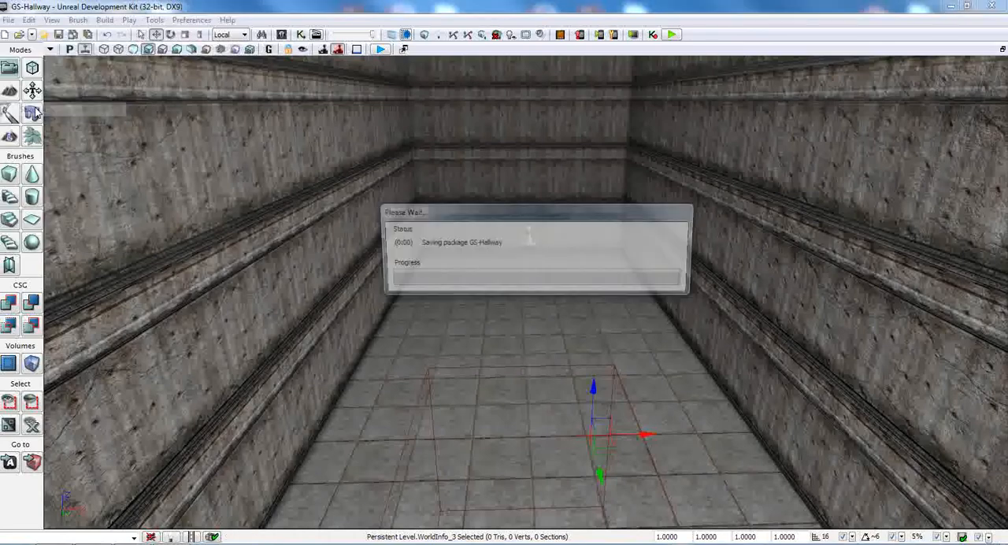
# Step: Play-test the level from the hallway floor, walk around, open and close the console, and return to the editor
pyautogui.rightClick(515, 332)
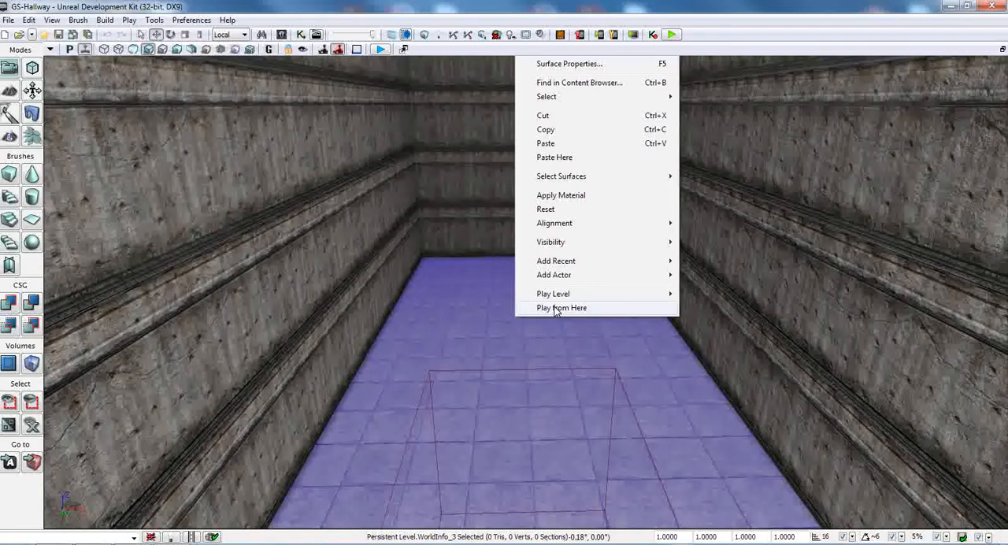
pyautogui.click(555, 308)
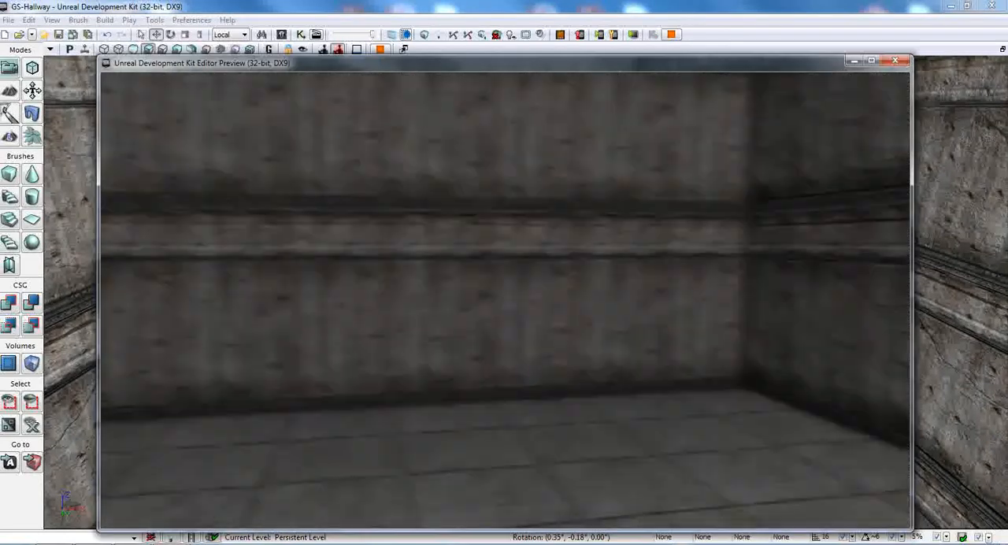
pyautogui.press('w')
pyautogui.press('w')
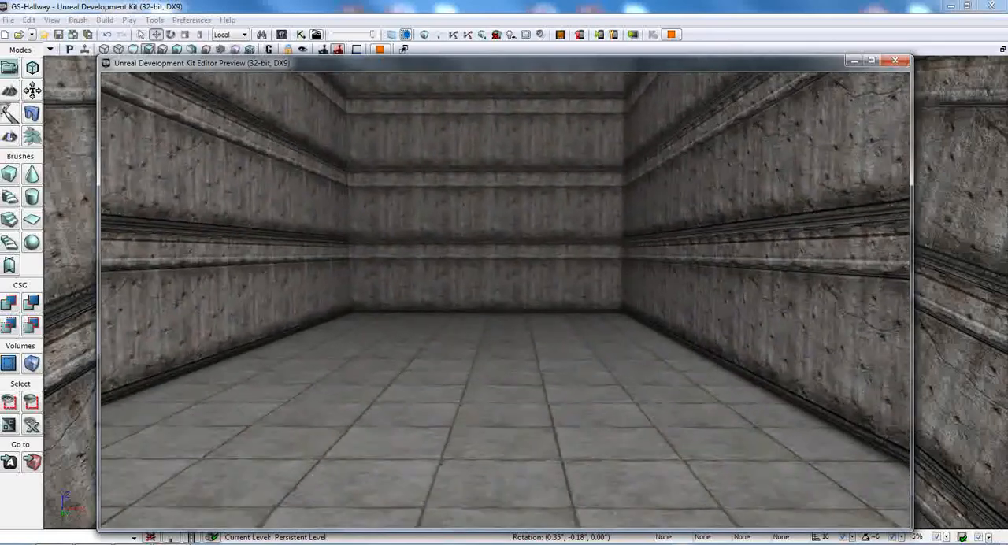
pyautogui.press('w')
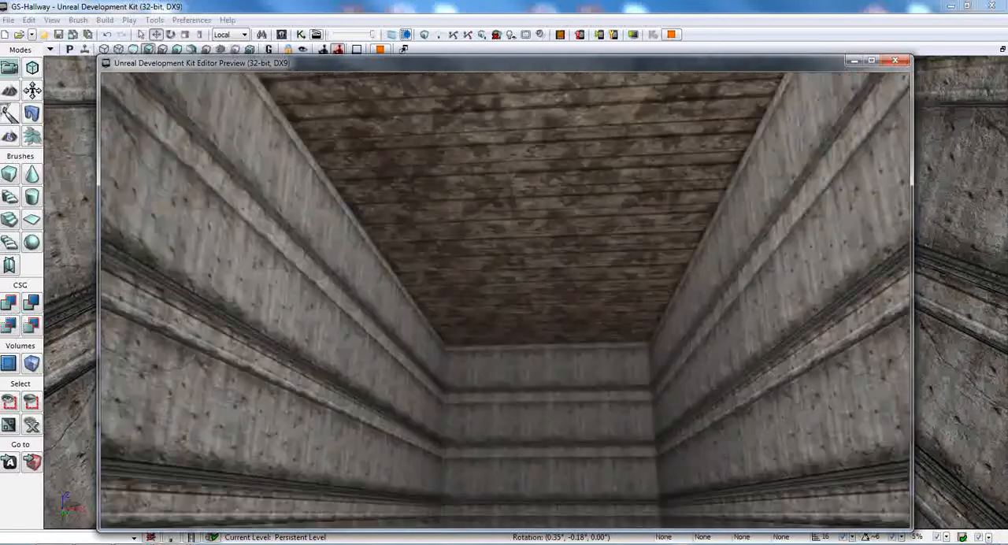
pyautogui.press('w')
pyautogui.press('`')
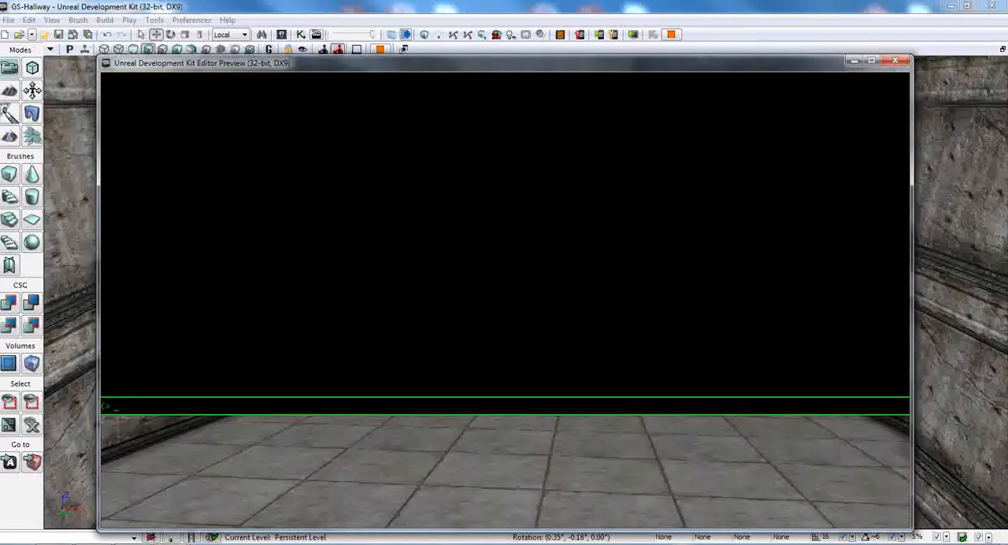
pyautogui.press('`')
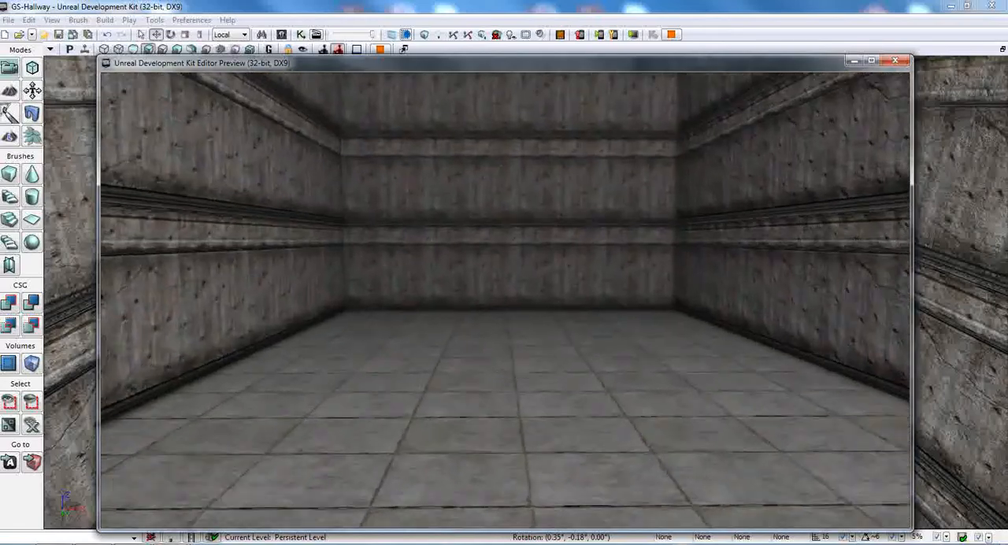
pyautogui.press('w')
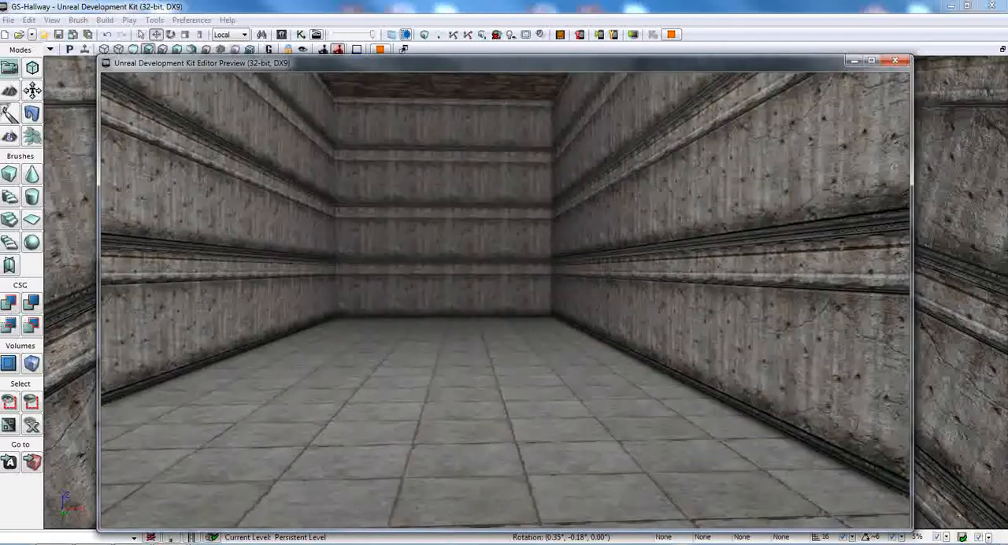
pyautogui.press('Escape')
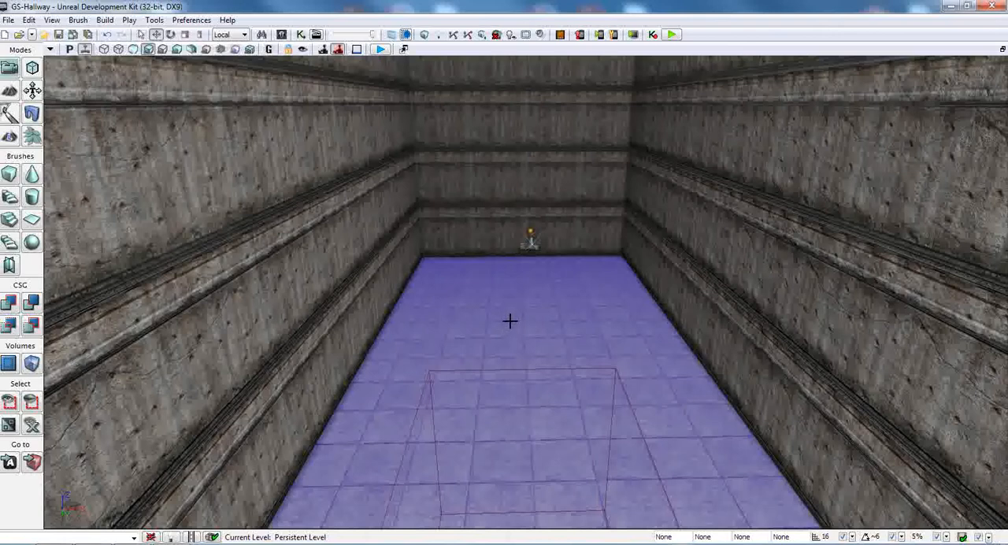
# Step: Save the GS-Hallway map once more and close the level editor
pyautogui.click(30, 305)
pyautogui.click(8, 20)
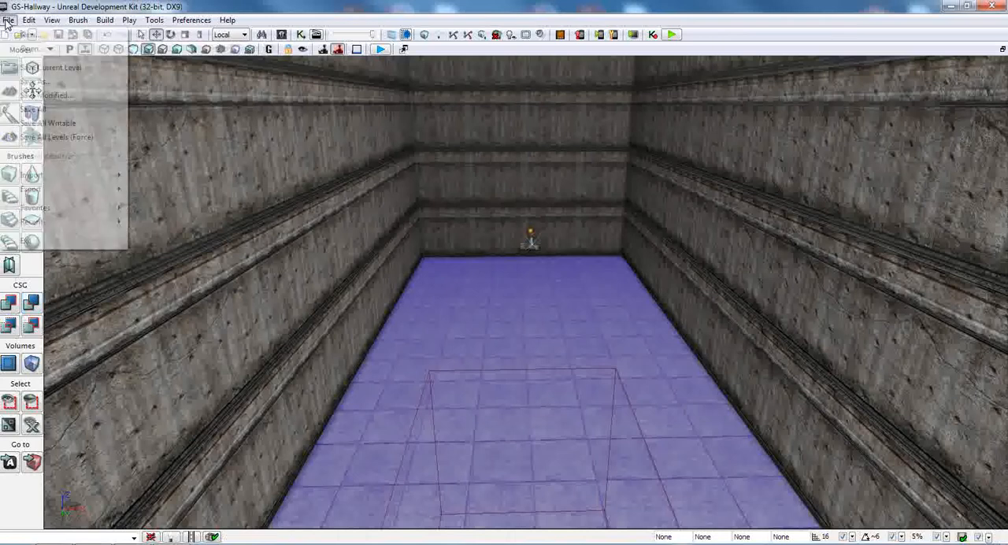
pyautogui.click(34, 112)
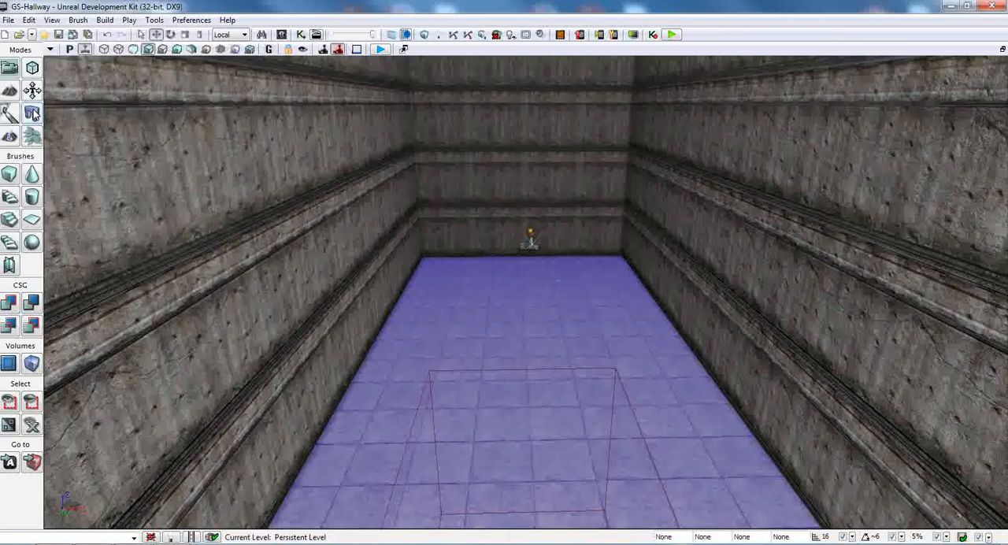
pyautogui.click(992, 7)
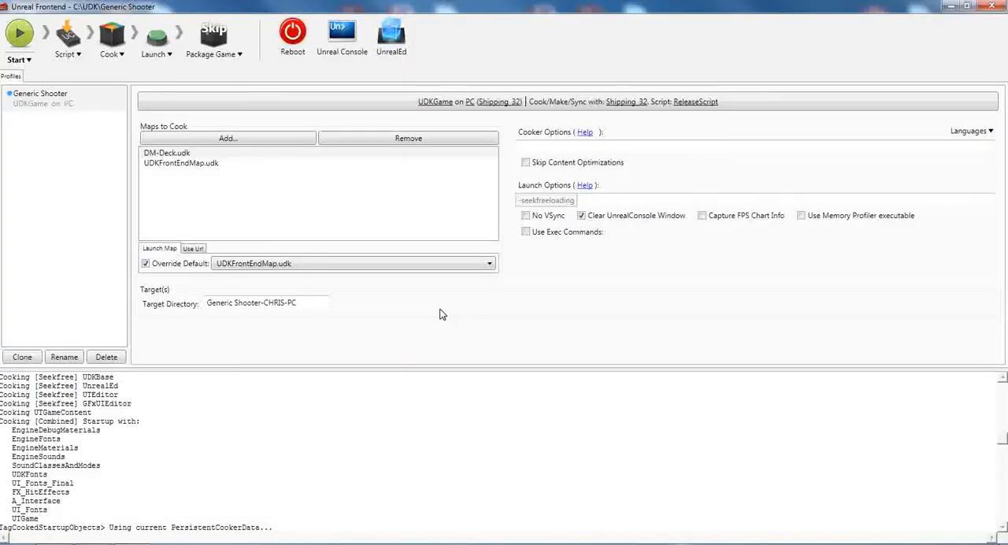
# Step: Add GS-Hallway.udk to the Generic Shooter profile's Maps to Cook in Unreal Frontend
pyautogui.click(267, 137)
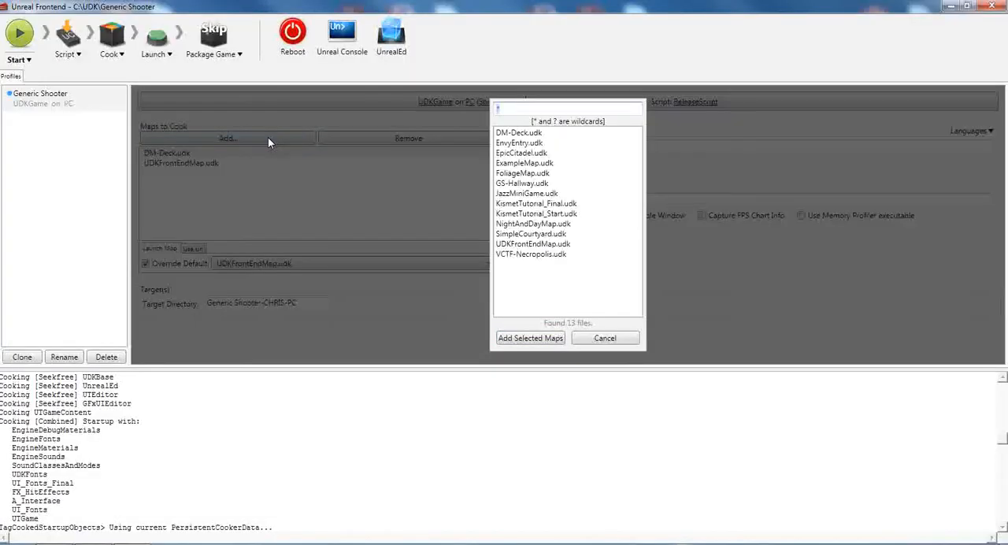
pyautogui.click(520, 183)
pyautogui.click(530, 338)
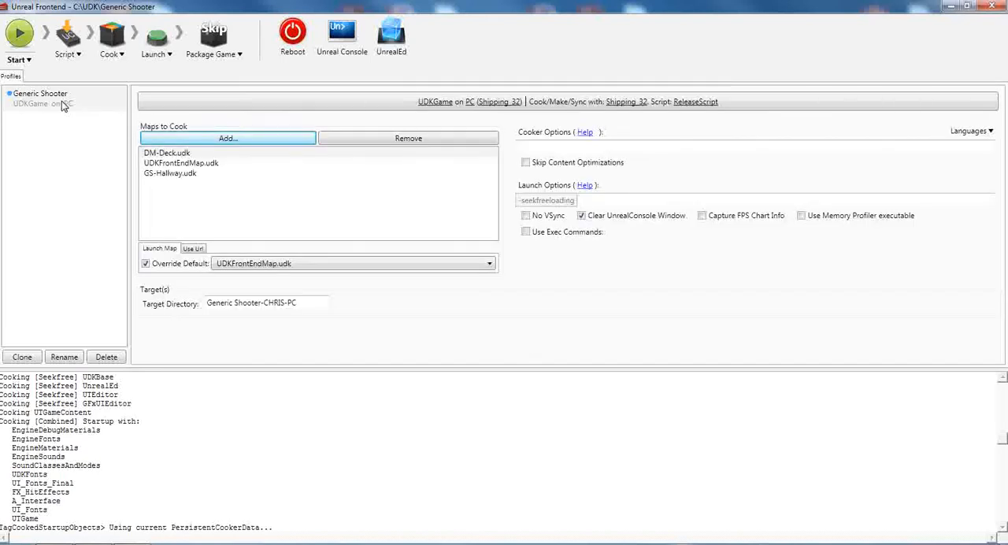
# Step: Start the full build pipeline for the Generic Shooter profile and clear the output log
pyautogui.click(19, 35)
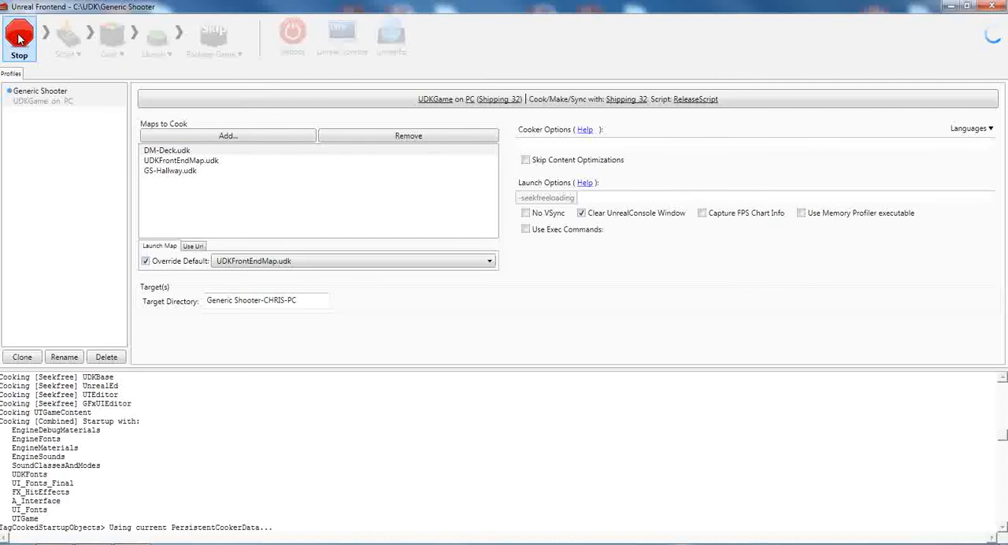
pyautogui.rightClick(240, 384)
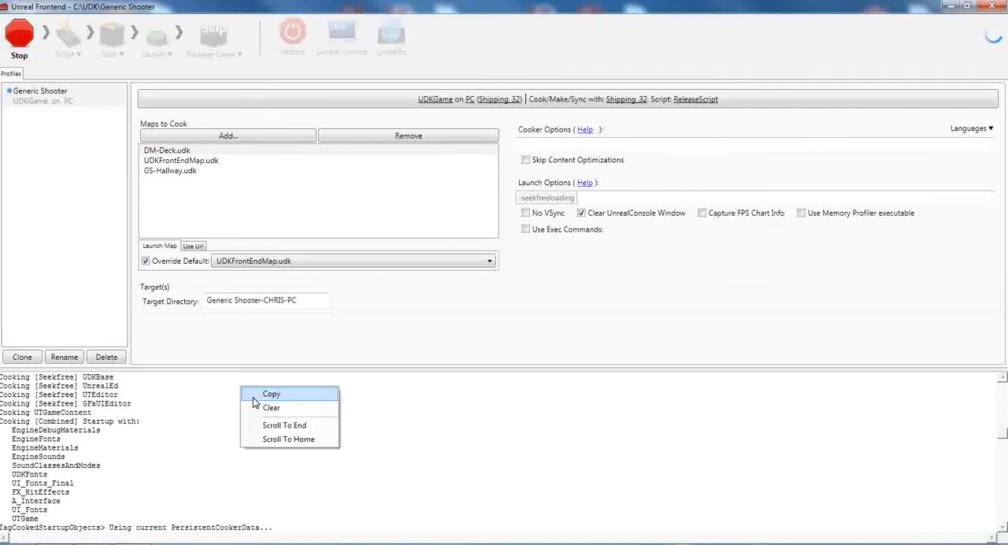
pyautogui.click(260, 408)
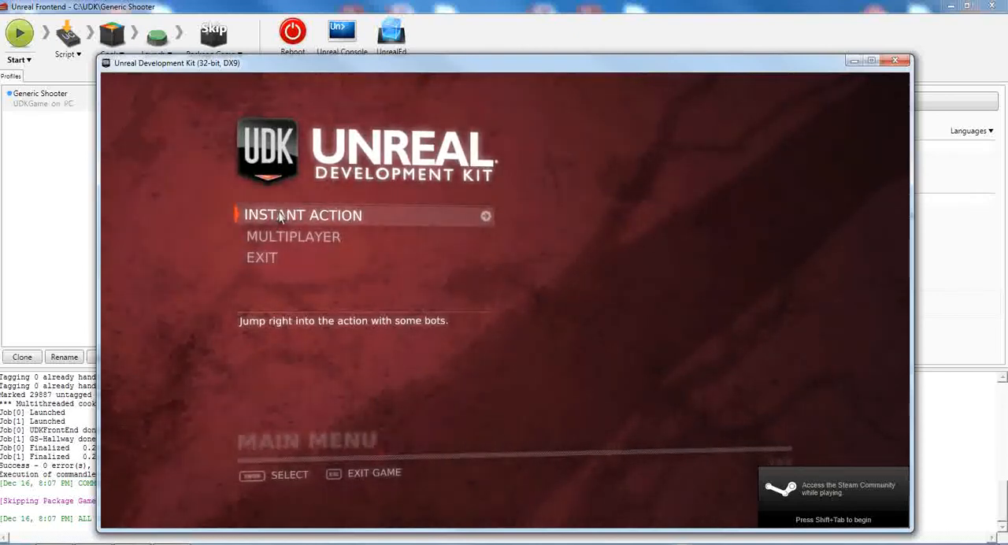
# Step: Start an Instant Action match with game mode GenericShooter.GSGame on the Hallway map
pyautogui.click(278, 216)
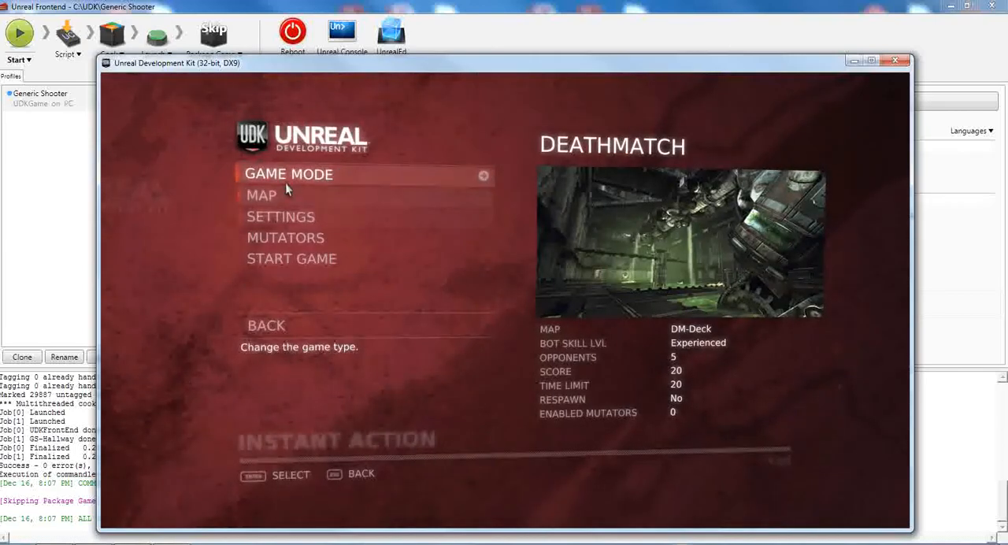
pyautogui.click(285, 177)
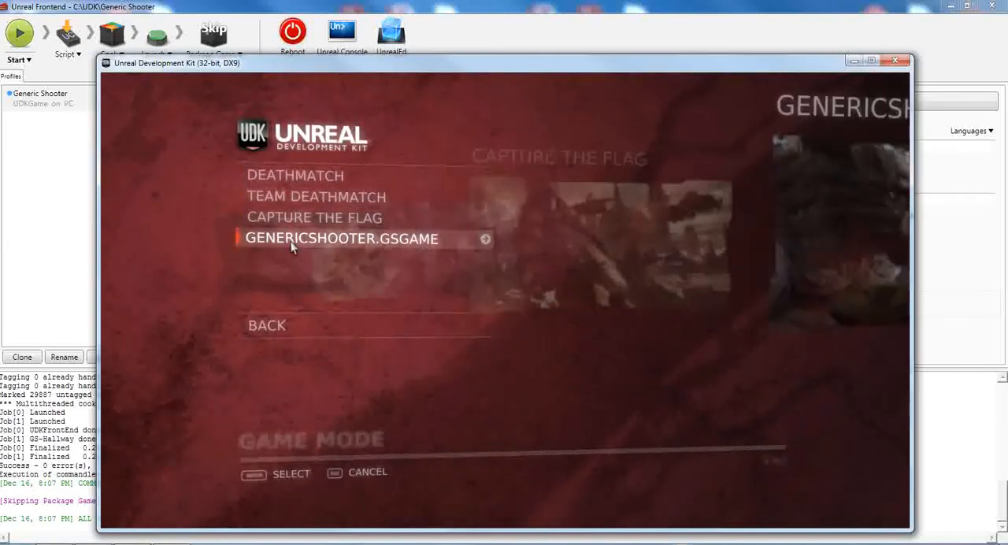
pyautogui.click(315, 238)
pyautogui.click(287, 202)
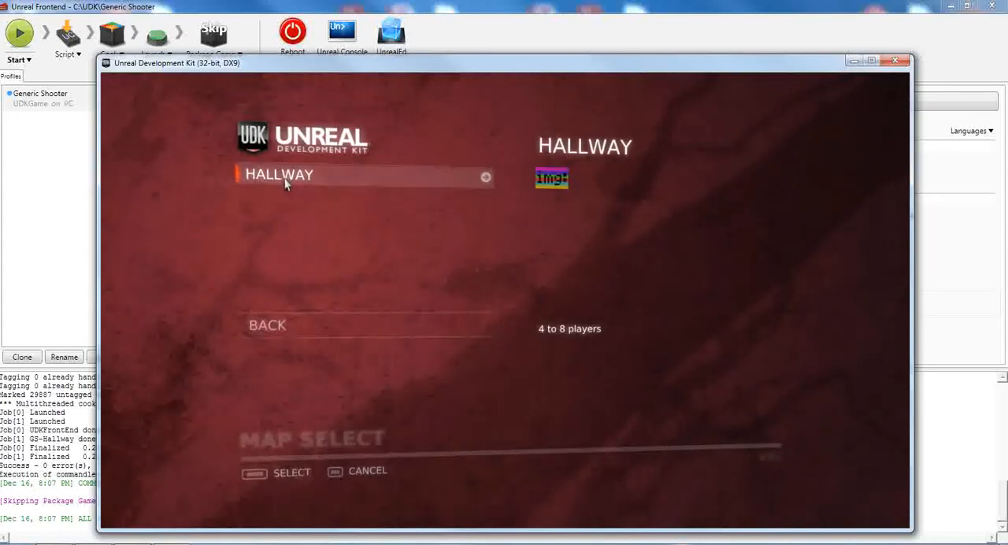
pyautogui.click(284, 178)
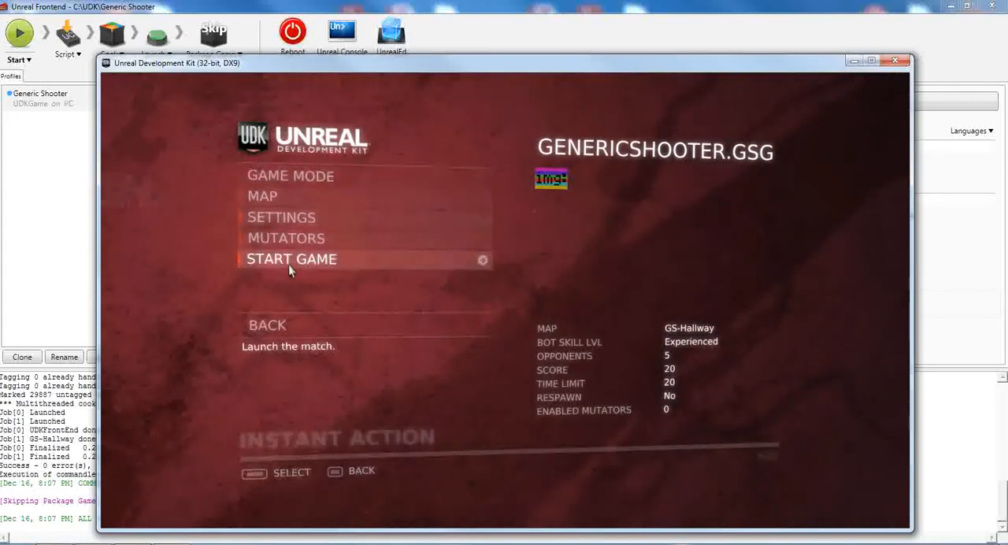
pyautogui.click(286, 261)
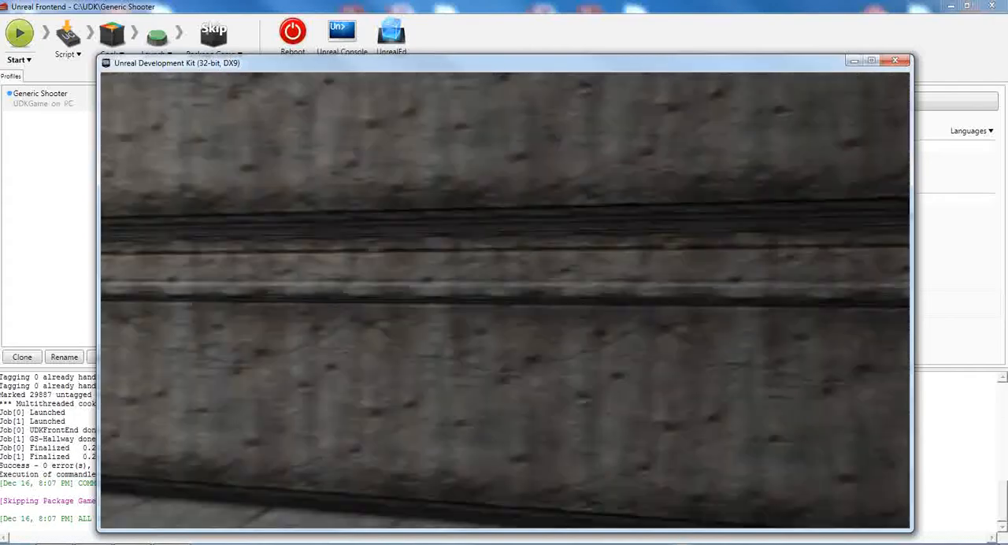
# Step: Walk through the hallway in the cooked game to test it, and quit the game
pyautogui.press('w')
pyautogui.press('w')
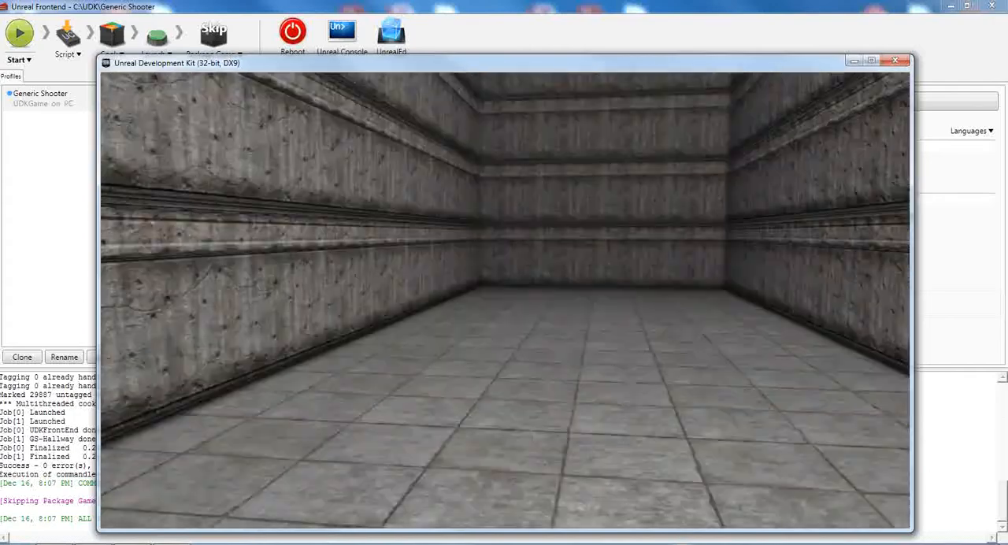
pyautogui.press('w')
pyautogui.press('w')
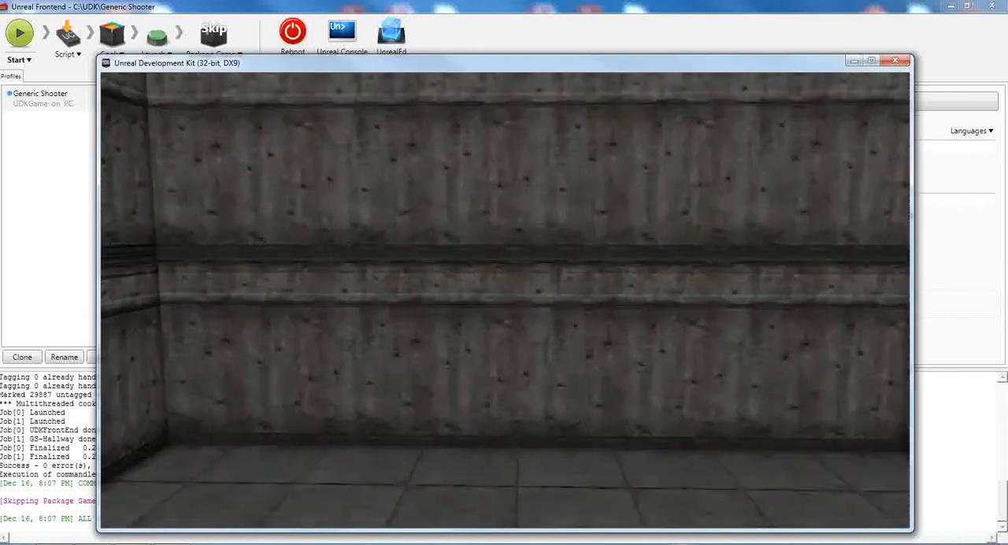
pyautogui.hotkey('alt', 'F4')
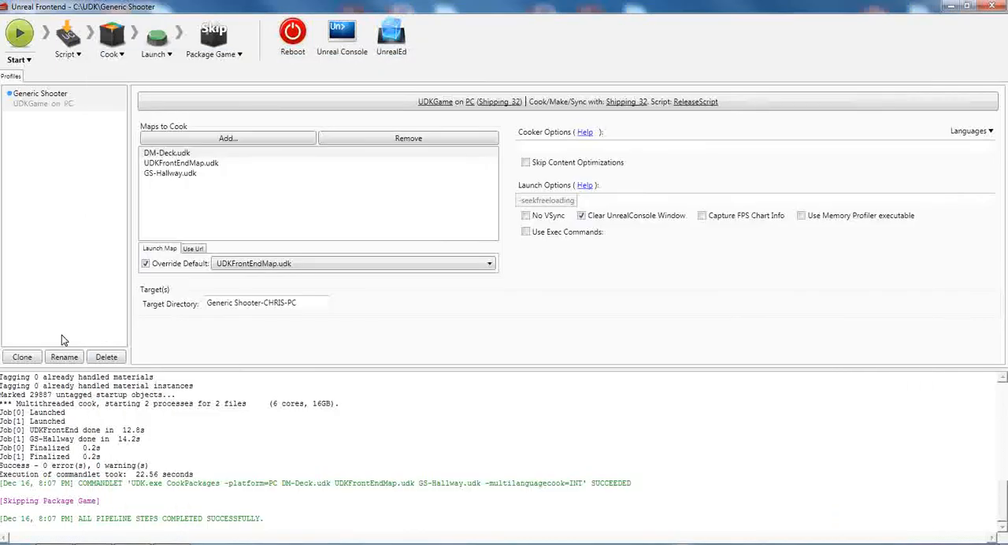